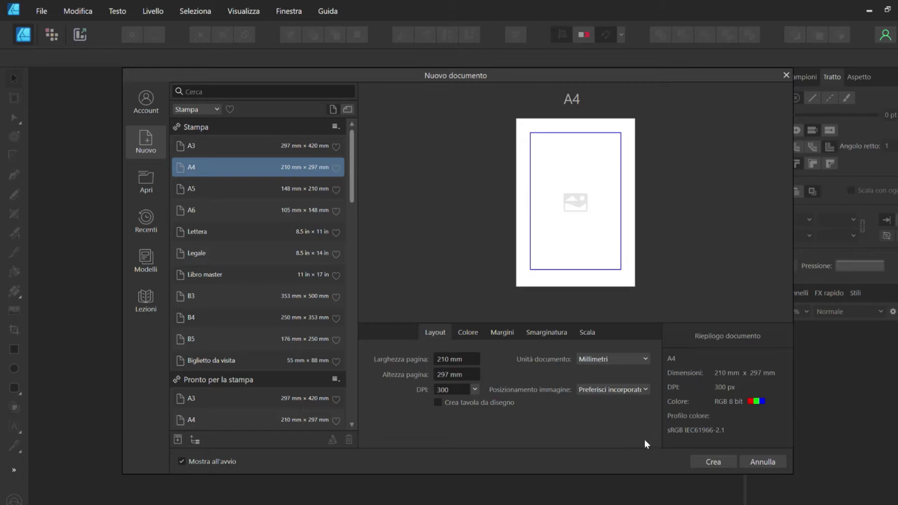
Create a blank portrait document from the A4 print preset.
left_click(714, 462)
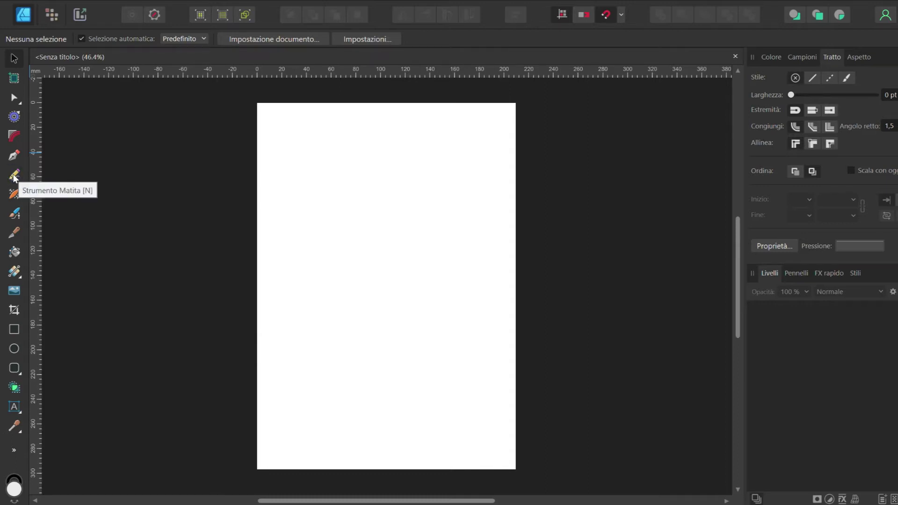
Draw a wavy freehand stroke across the upper page with the Pencil tool.
left_click(14, 176)
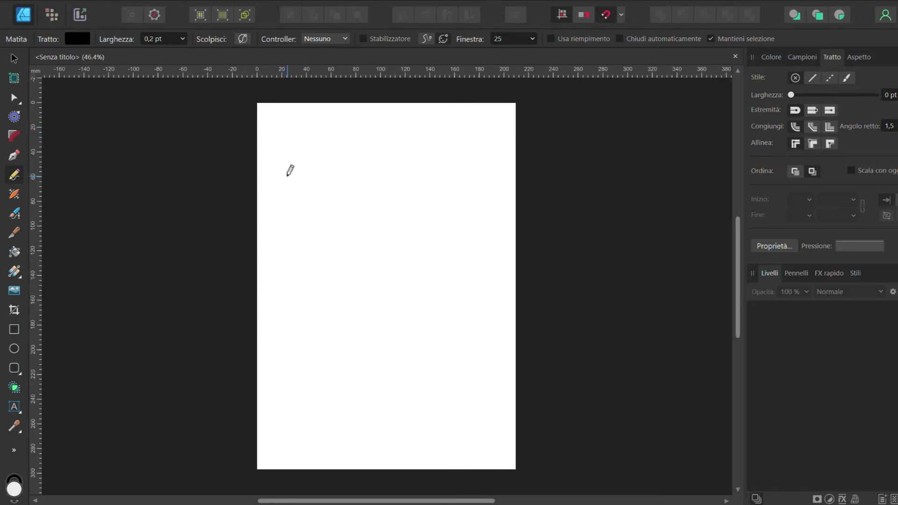
left_click(290, 171)
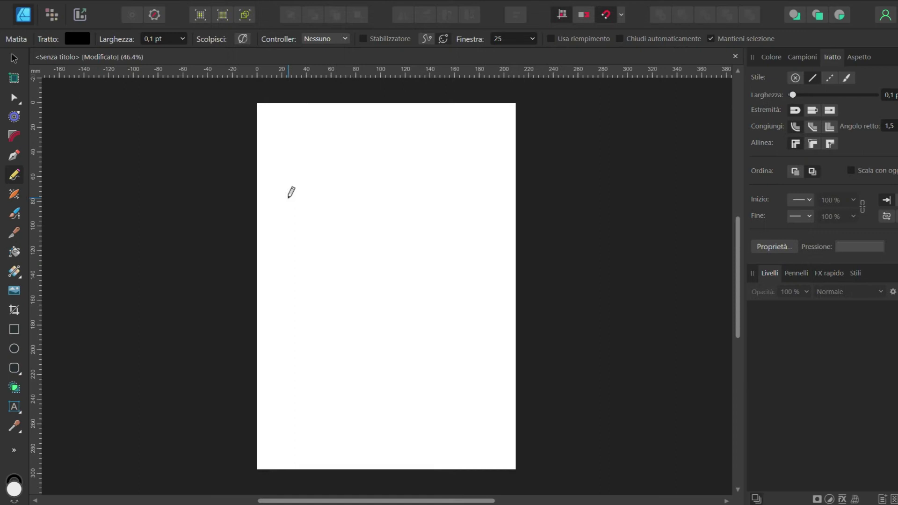
mouse_move(284, 198)
left_mouse_down()
mouse_move(320, 180)
mouse_move(476, 188)
left_mouse_up()
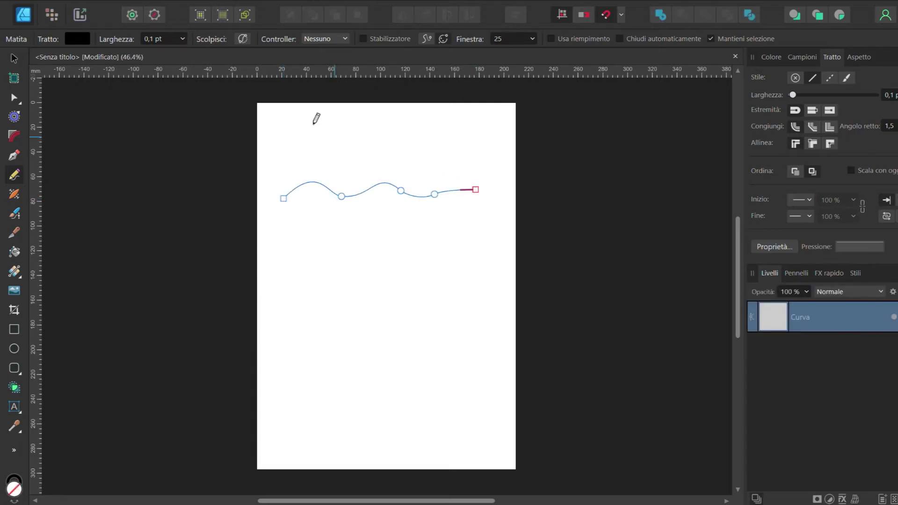
Raise the wavy stroke's width to 8.3 pt and reselect it.
left_click(178, 68)
left_click_drag(182, 91, 235, 96)
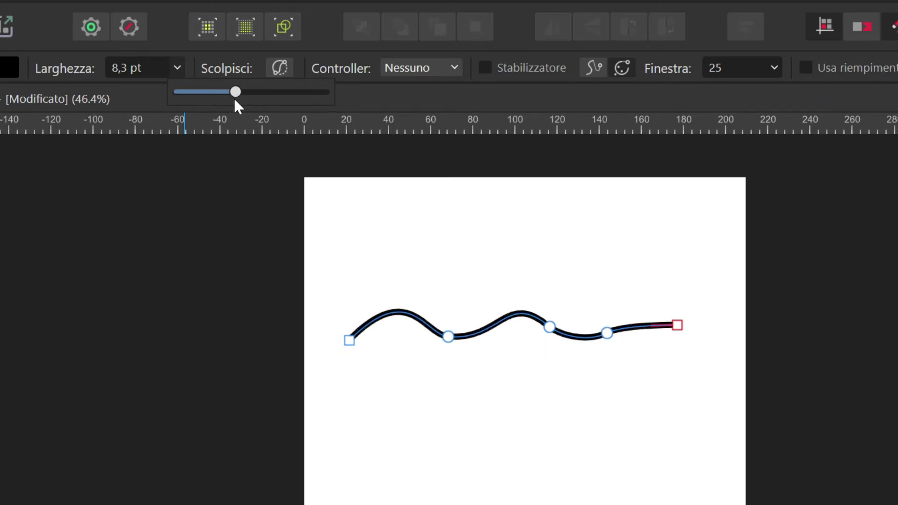
key("v")
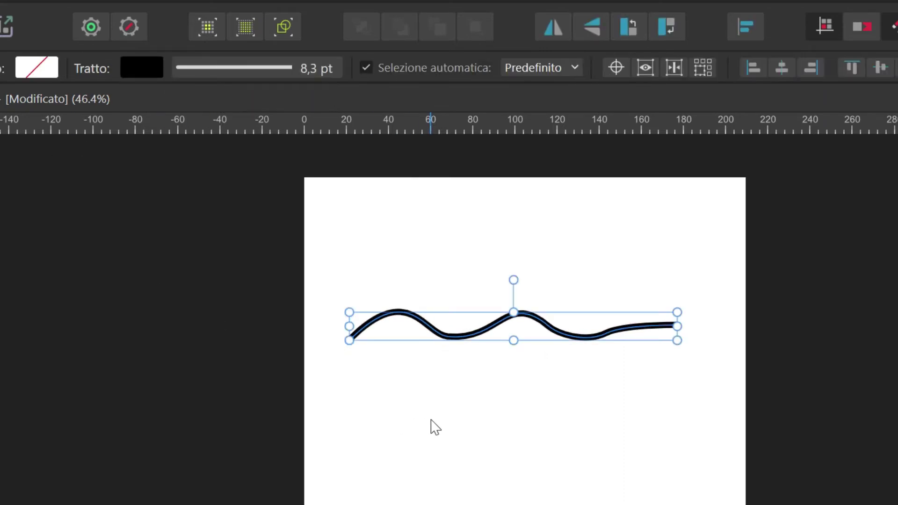
left_click(427, 419)
left_click(357, 199)
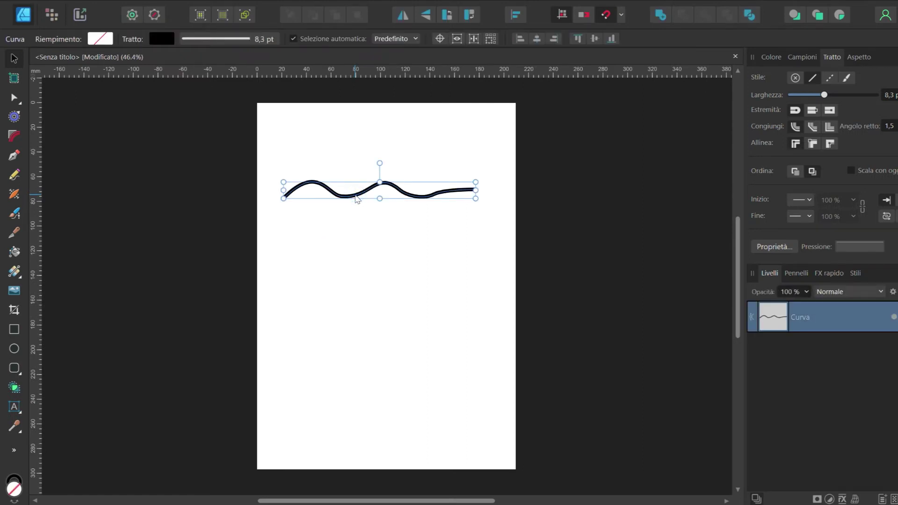
Zoom in and draw a straight horizontal and a vertical pencil line below the wave.
scroll(356, 199, "up", 2)
scroll(356, 198, "up", 1)
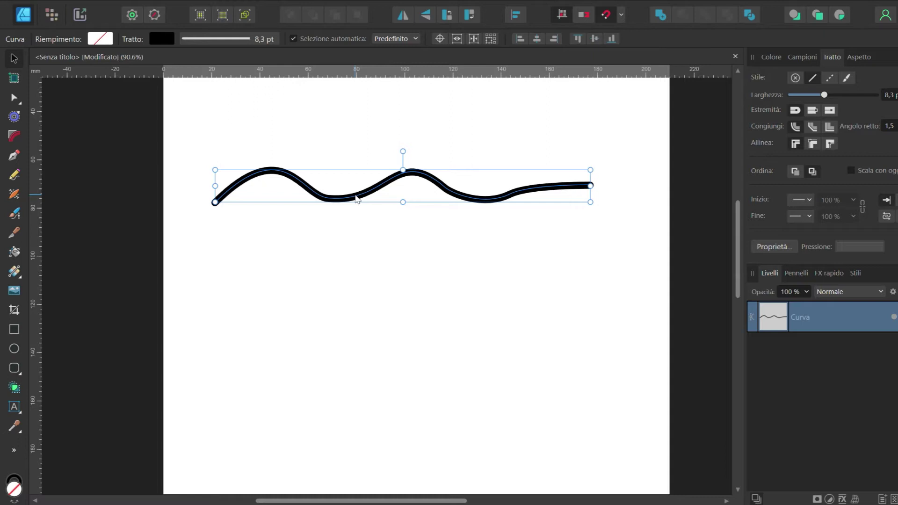
scroll(356, 199, "up", 1)
left_click(14, 155)
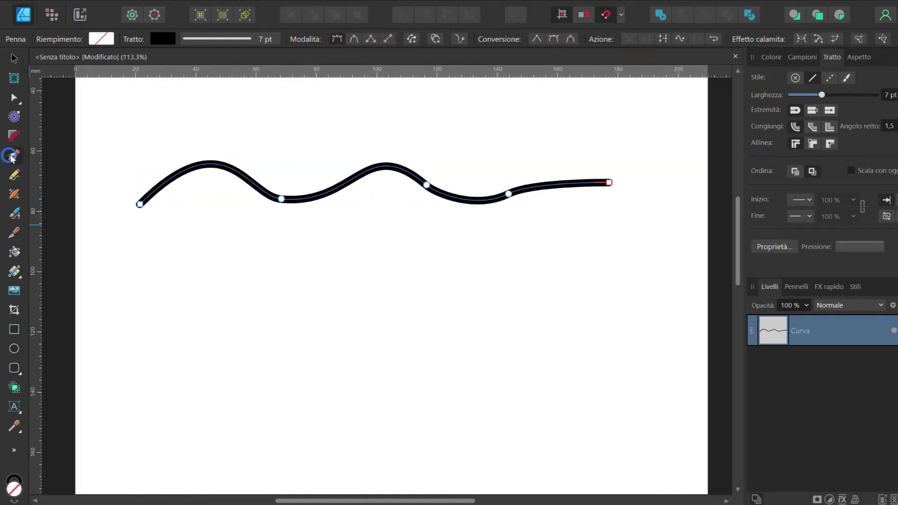
left_click(15, 175)
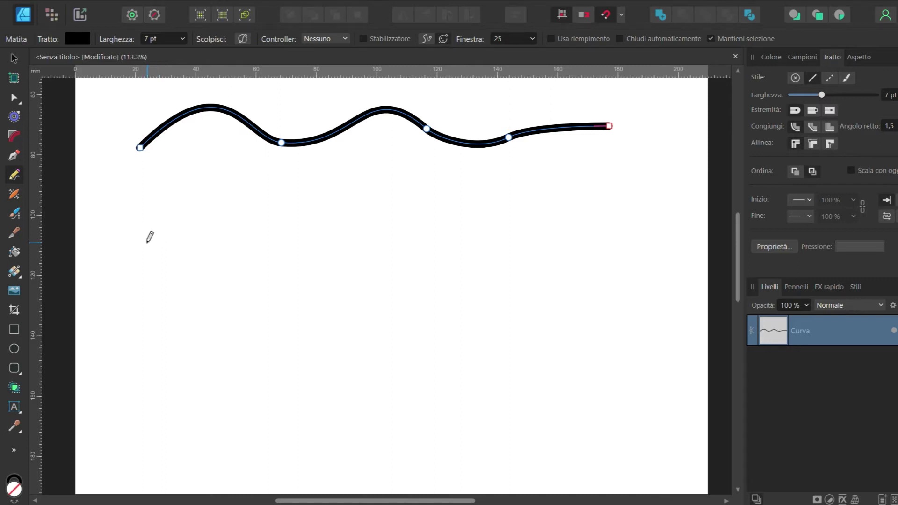
left_click_drag(135, 248, 353, 255)
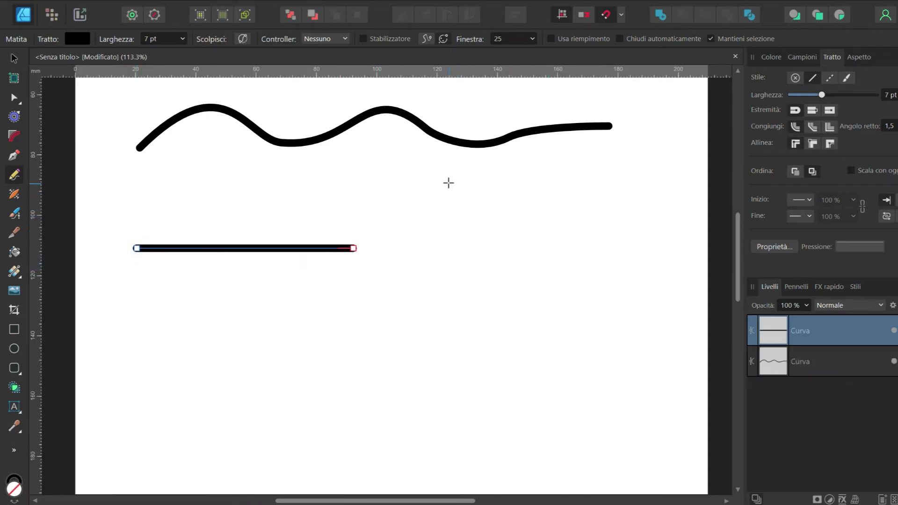
left_click_drag(423, 160, 422, 300)
key("v")
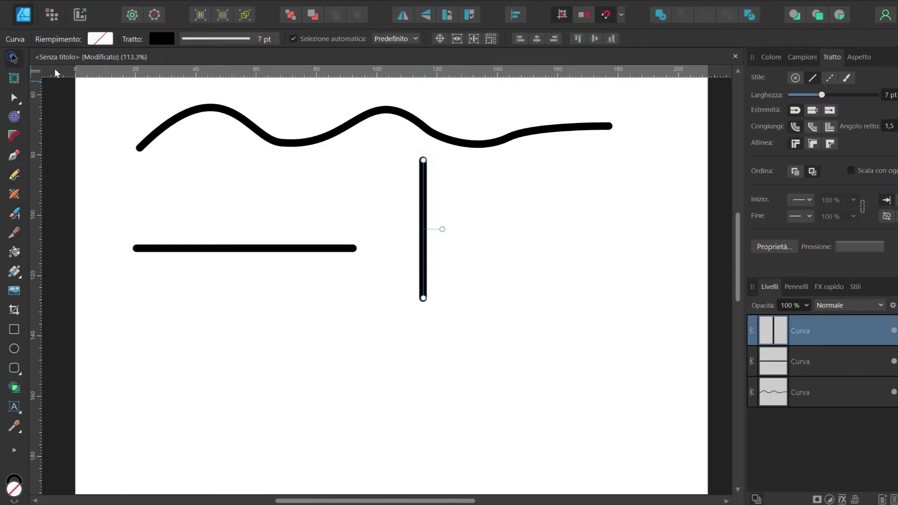
Add ruler guides along the horizontal and vertical lines.
left_click_drag(135, 72, 109, 249)
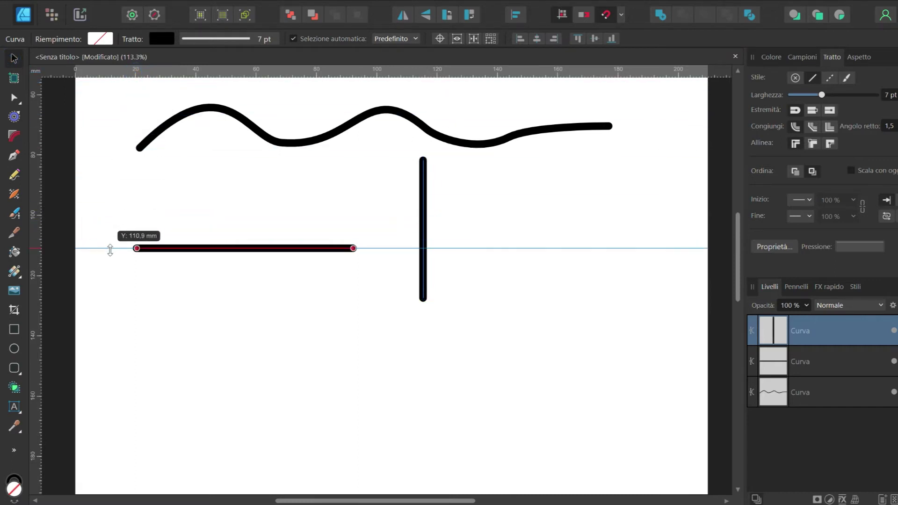
left_click_drag(33, 224, 422, 229)
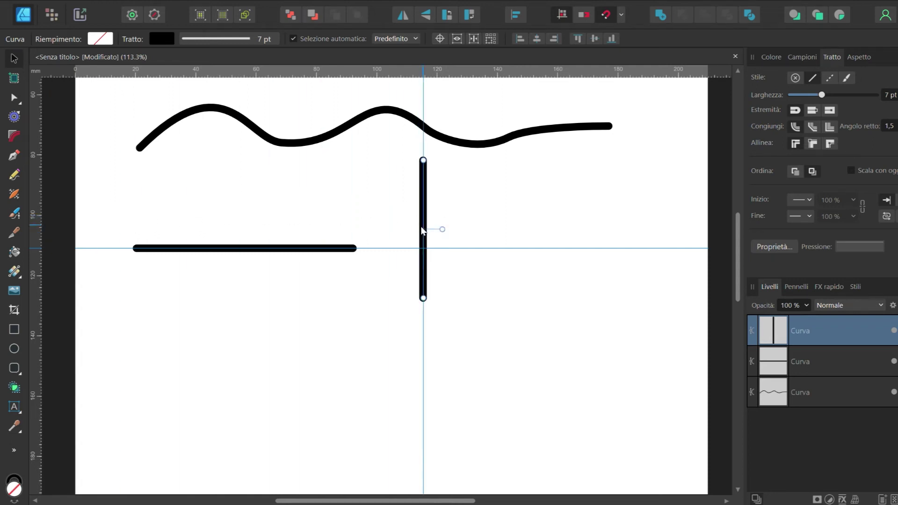
left_click(279, 351)
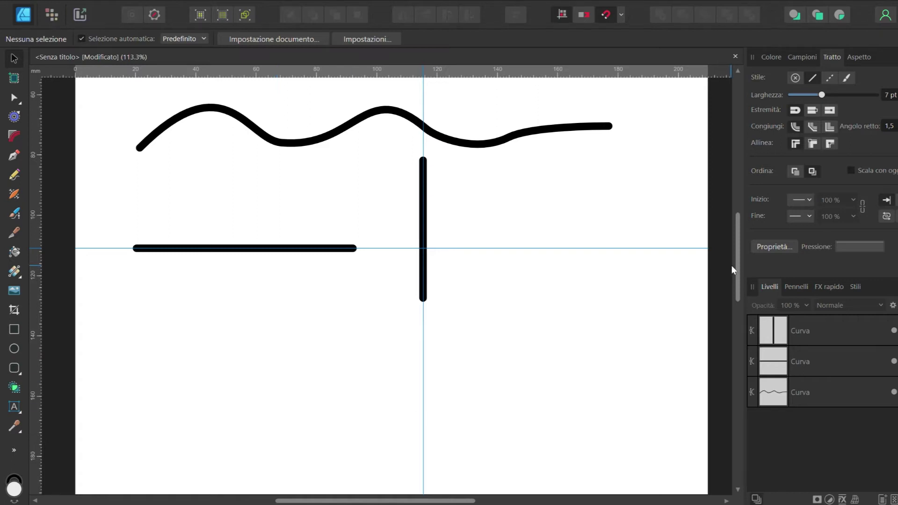
Drag the vertical guide back to the ruler and turn off Mostra guide.
left_click_drag(737, 271, 740, 264)
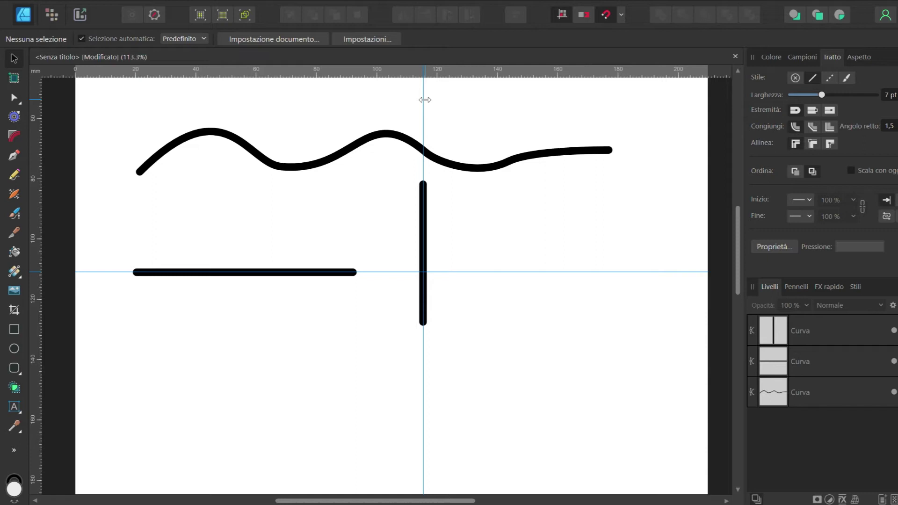
left_click_drag(424, 100, 56, 93)
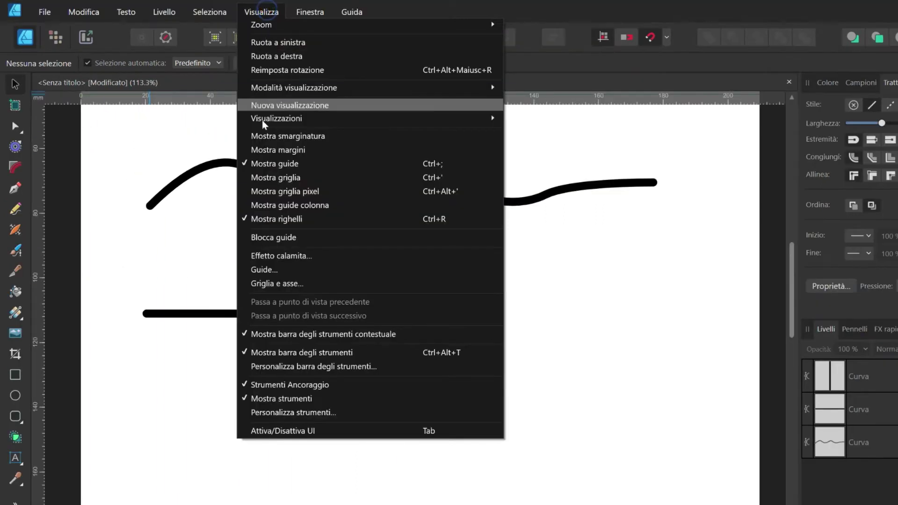
left_click(261, 11)
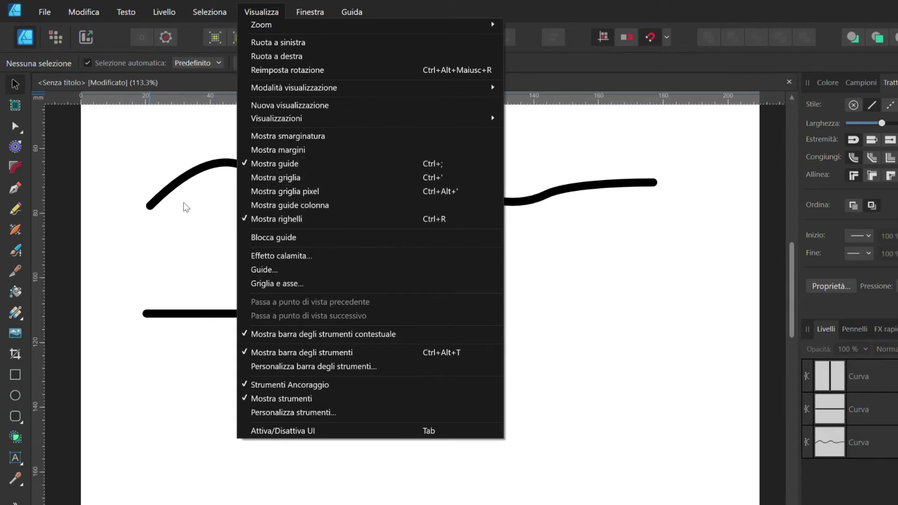
left_click(123, 173)
Switch to the Pencil tool with Stabilizzatore enabled.
scroll(517, 346, "down", 1)
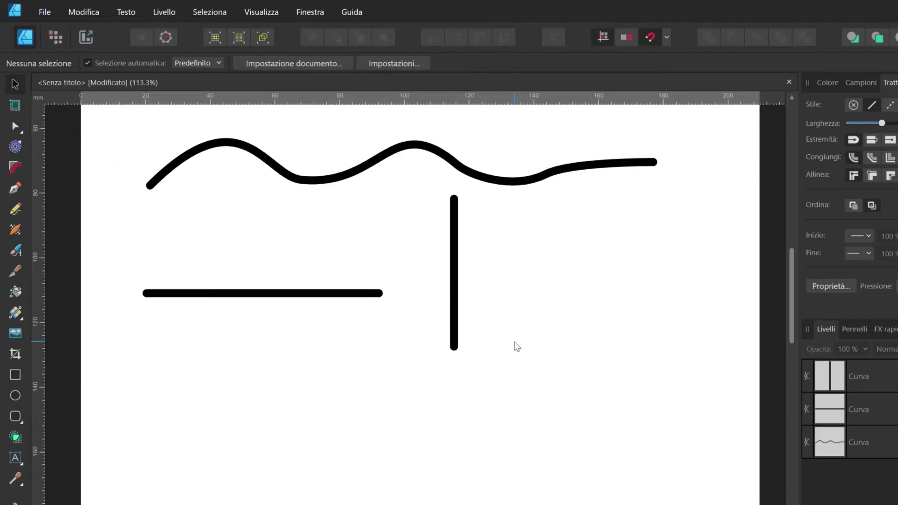
scroll(517, 347, "down", 4)
left_click(16, 209)
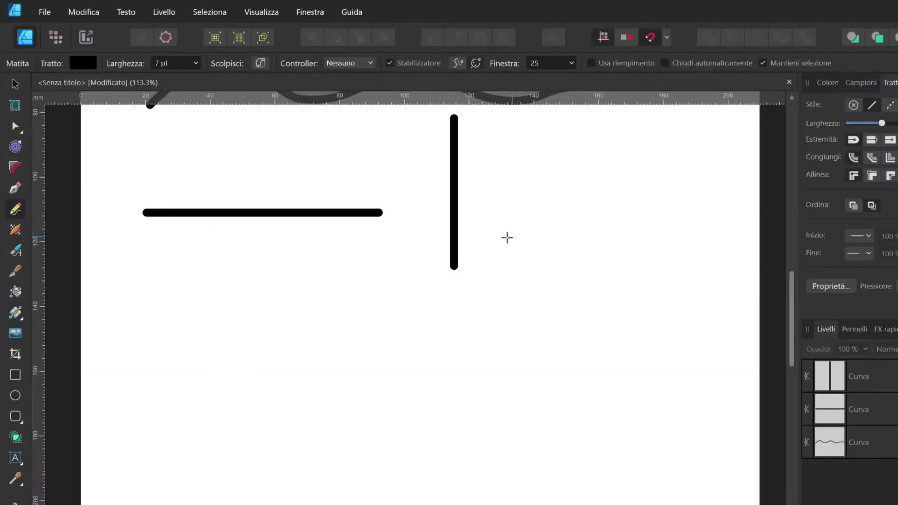
Draw a C-shaped arc, then switch the stabiliser to Rope mode and draw a hook curve.
mouse_move(228, 257)
left_mouse_down()
mouse_move(249, 356)
mouse_move(324, 321)
left_mouse_up()
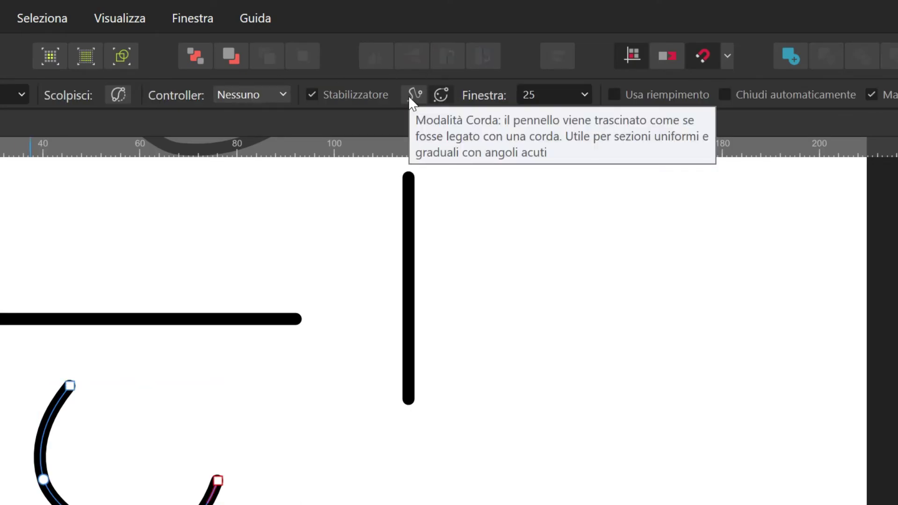
left_click(409, 95)
left_click(430, 96)
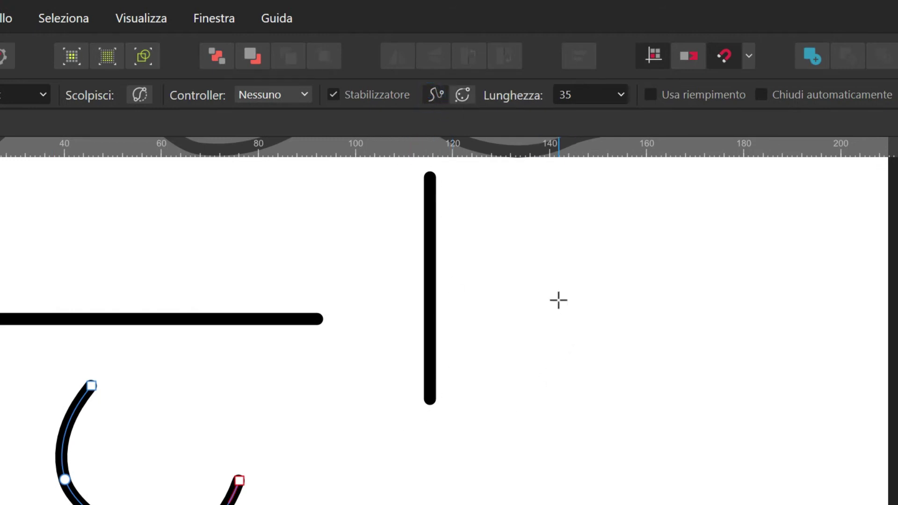
left_click_drag(566, 309, 588, 297)
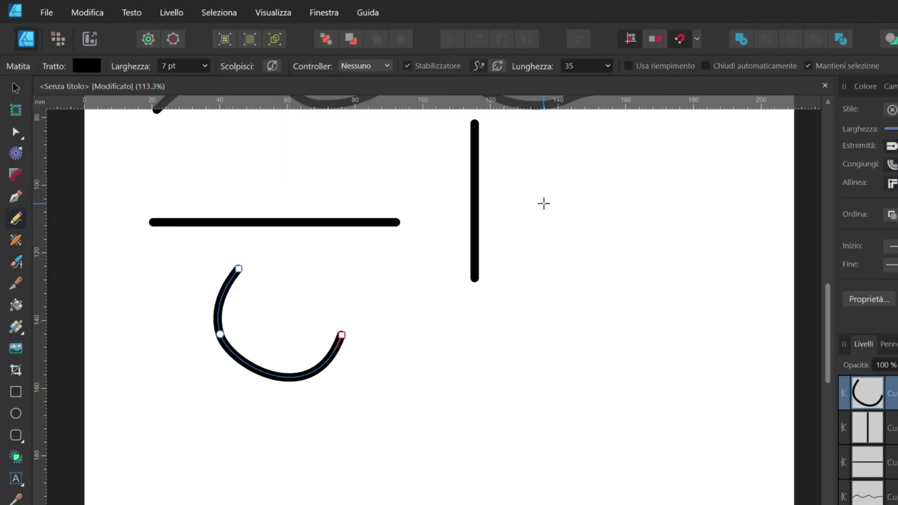
left_click_drag(544, 203, 663, 232)
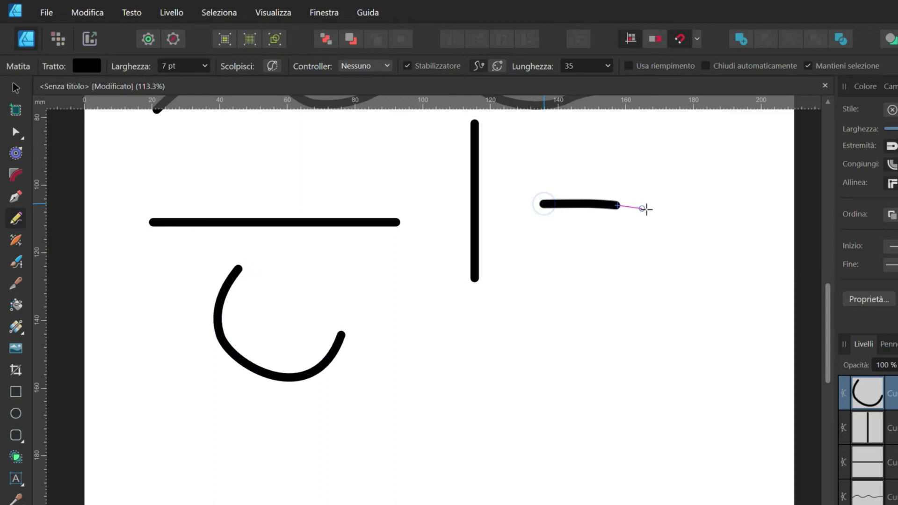
mouse_move(663, 232)
left_mouse_down()
mouse_move(552, 334)
mouse_move(547, 279)
left_mouse_up()
left_click_drag(541, 262, 537, 255)
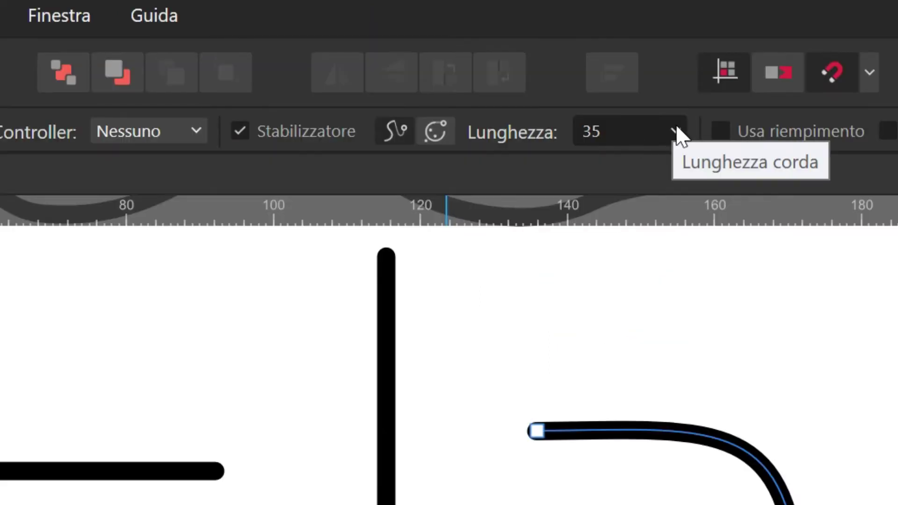
Raise the stabiliser length to 61.3 and draw a large U-shaped curve around the hook.
left_click(607, 66)
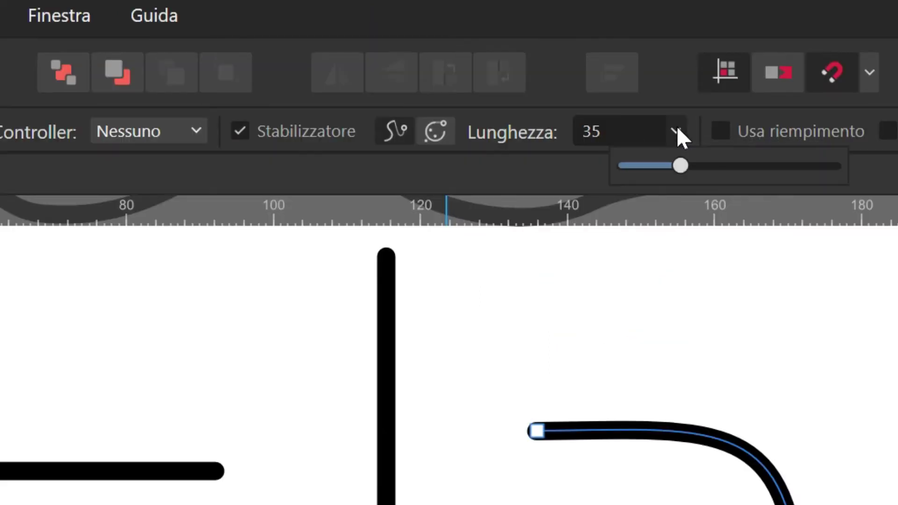
left_click_drag(679, 167, 723, 167)
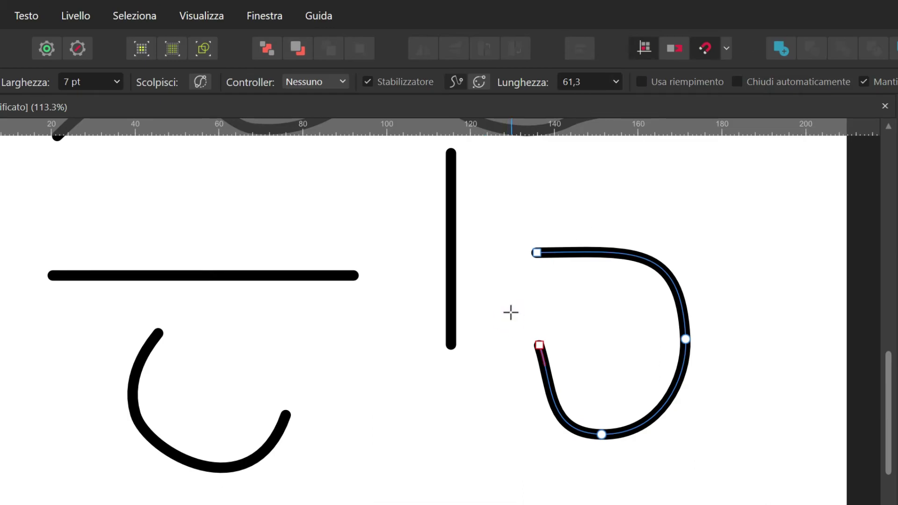
mouse_move(511, 312)
left_mouse_down()
mouse_move(477, 350)
mouse_move(746, 453)
mouse_move(758, 315)
mouse_move(749, 274)
left_mouse_up()
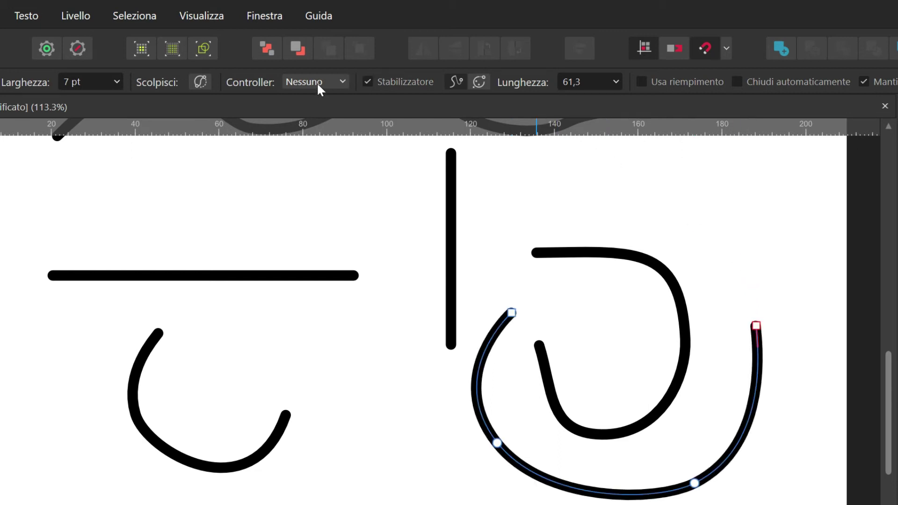
Set the Controller to Pressione and draw a wavy stroke below the half circle.
left_click(317, 84)
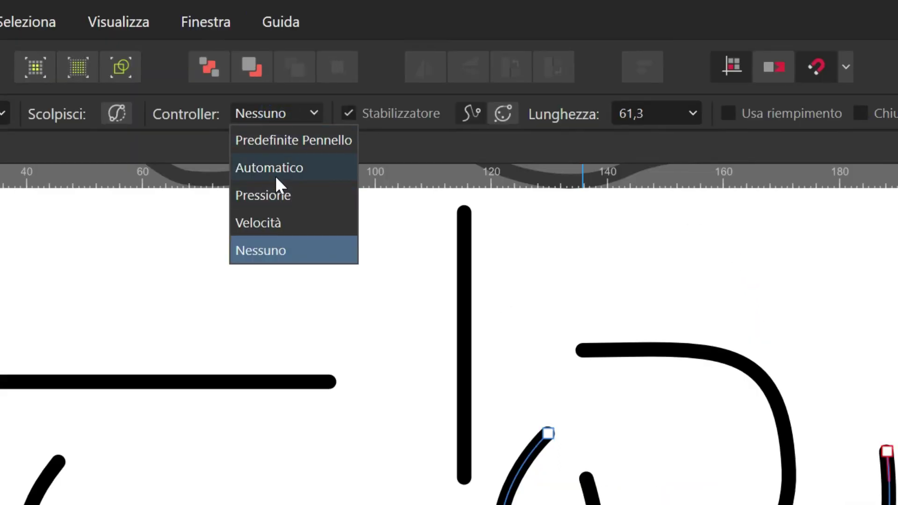
left_click(274, 168)
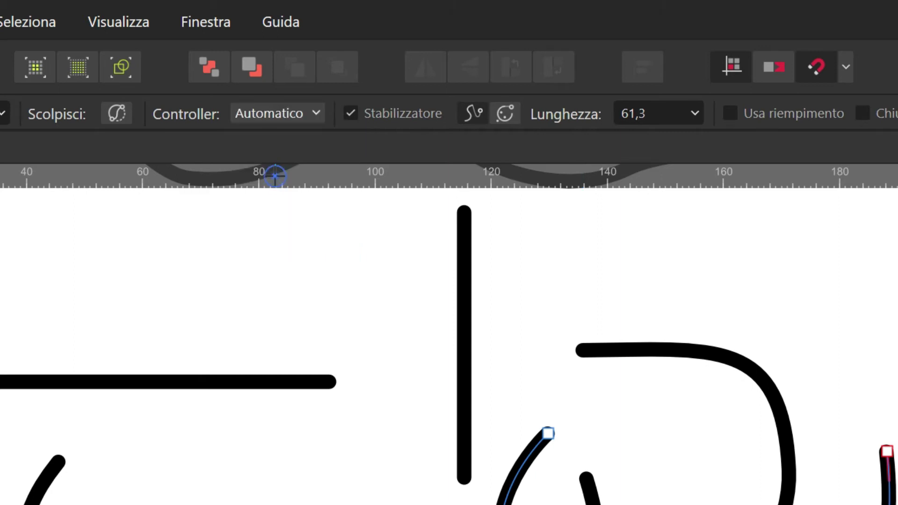
scroll(272, 281, "down", 1)
scroll(449, 333, "down", 4)
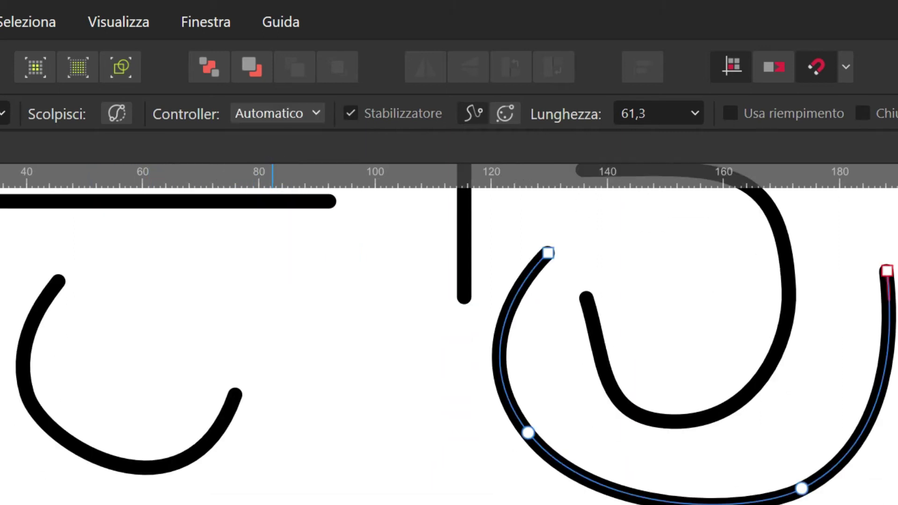
left_click(276, 113)
left_click(279, 198)
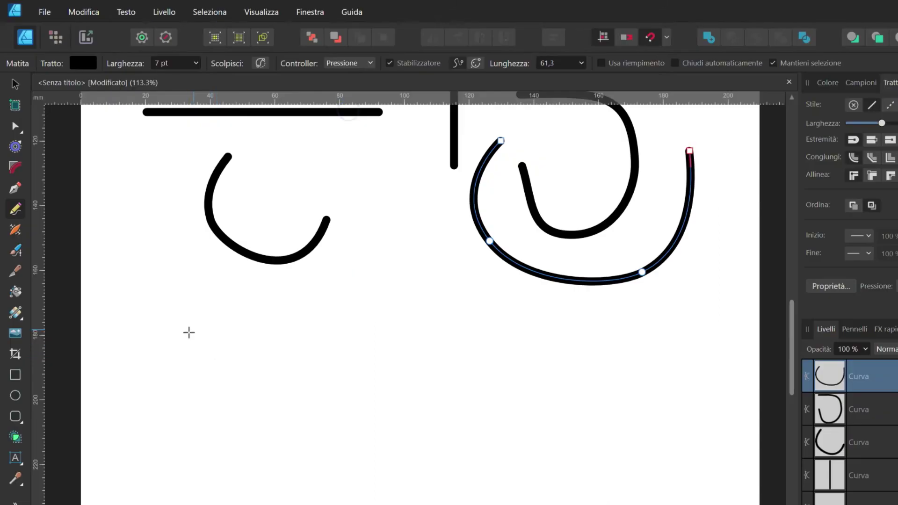
left_click_drag(191, 319, 461, 345)
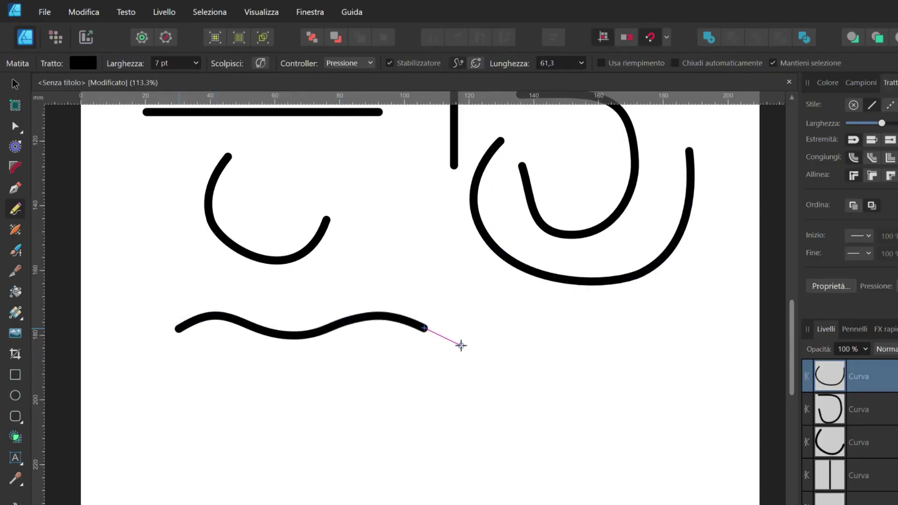
Set the Controller to Velocità and draw another wavy stroke lower down.
left_click(348, 61)
left_click(341, 122)
mouse_move(161, 390)
left_mouse_down()
mouse_move(210, 363)
mouse_move(453, 401)
left_mouse_up()
Draw an 18.2 pt wavy stroke with Predefinite Pennello width behaviour at the bottom.
left_click(197, 63)
left_click_drag(198, 78, 214, 78)
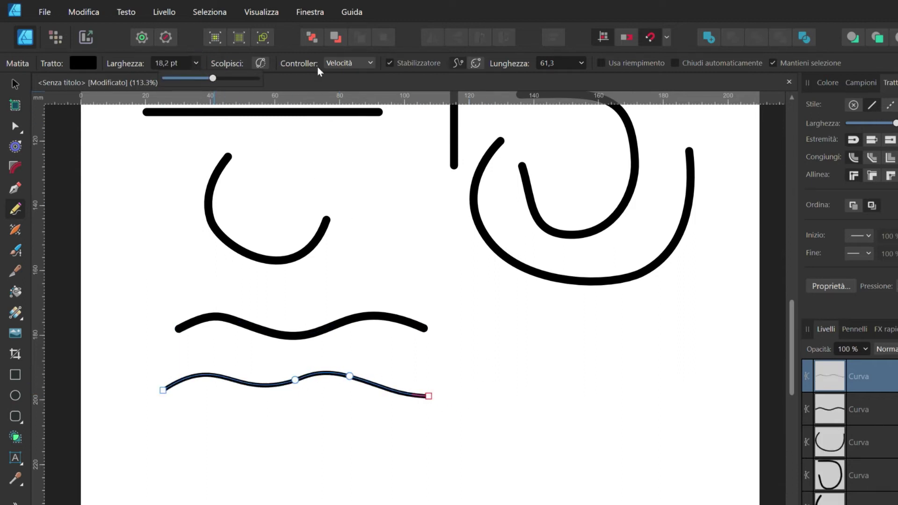
left_click(348, 65)
left_click_drag(163, 443, 423, 463)
key("v")
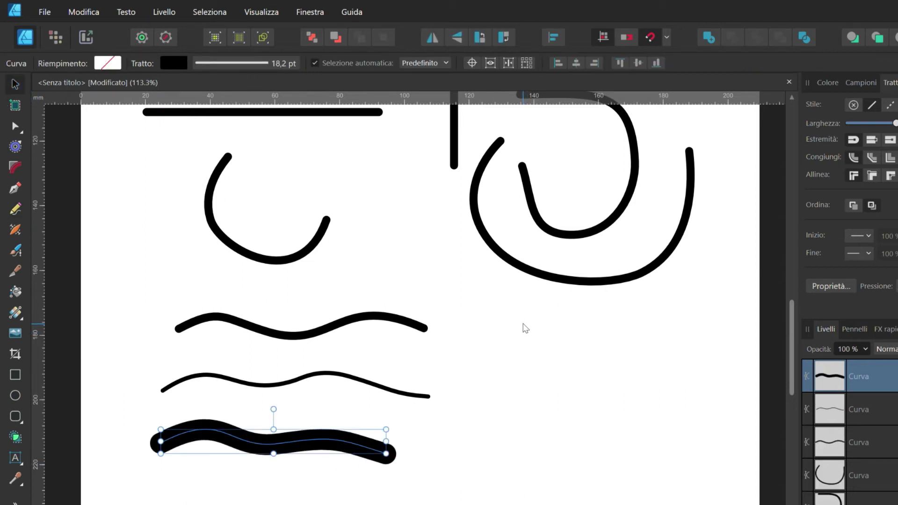
left_click(312, 335)
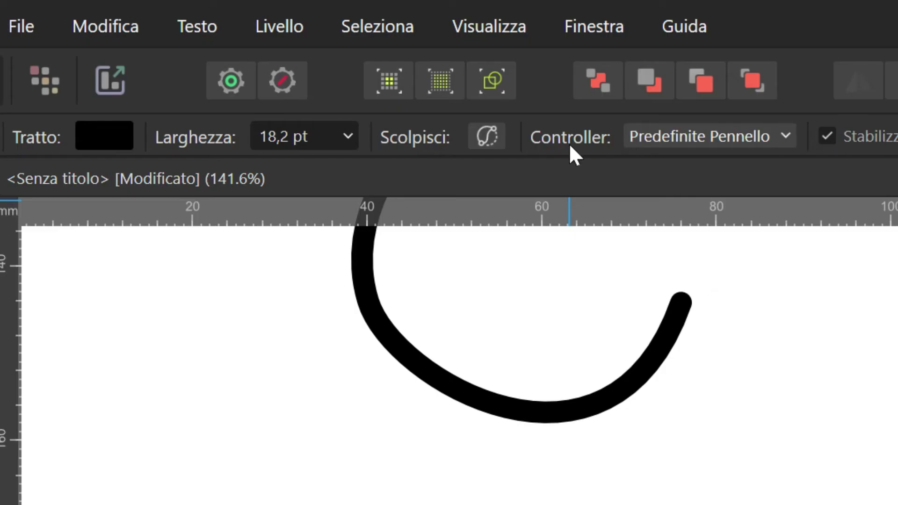
With Scolpisci on, extend the top wavy stroke rightward and redraw its right half dipping down.
left_click(488, 136)
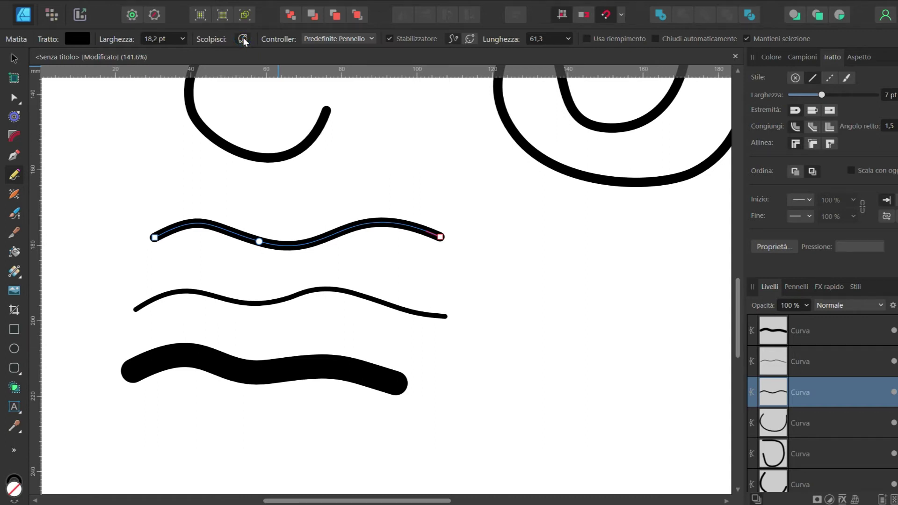
mouse_move(451, 247)
left_mouse_down()
mouse_move(632, 267)
mouse_move(760, 232)
left_mouse_up()
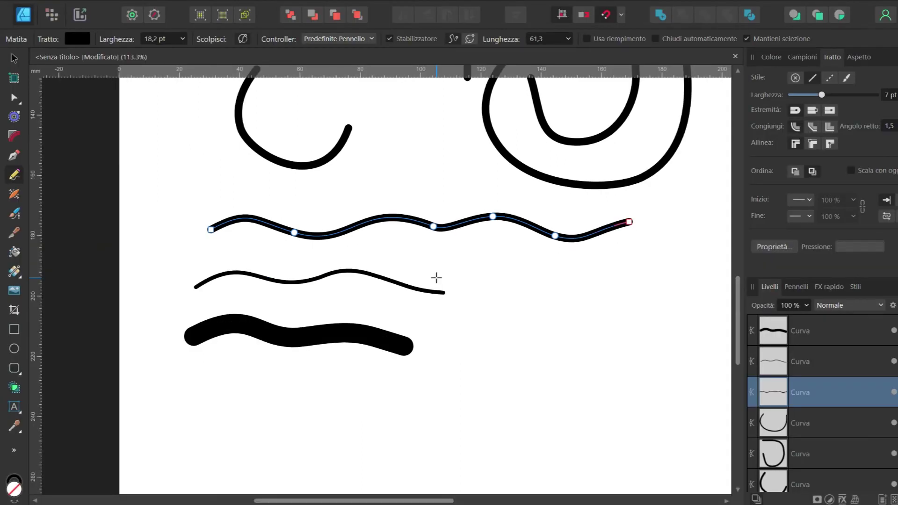
left_click_drag(433, 227, 643, 251)
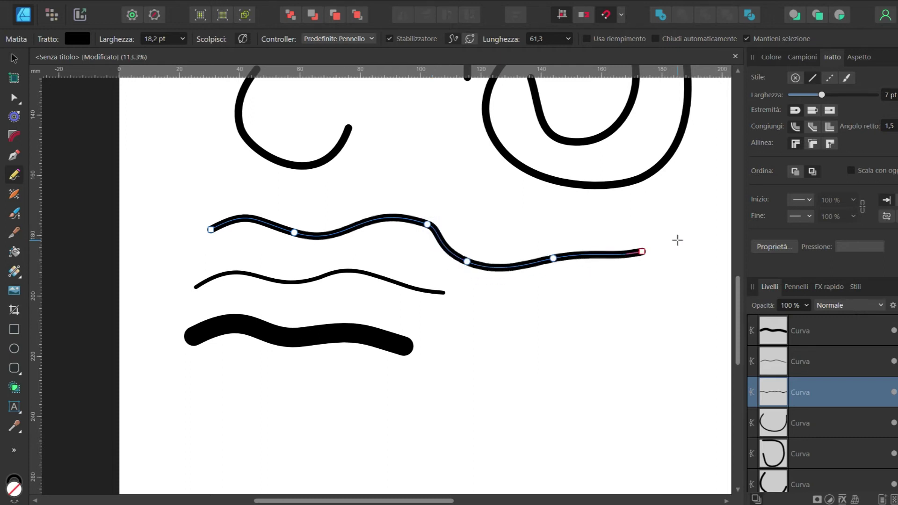
Enable Chiudi automaticamente and draw a closed blob right of the strokes.
scroll(677, 240, "down", 2)
left_click(655, 38)
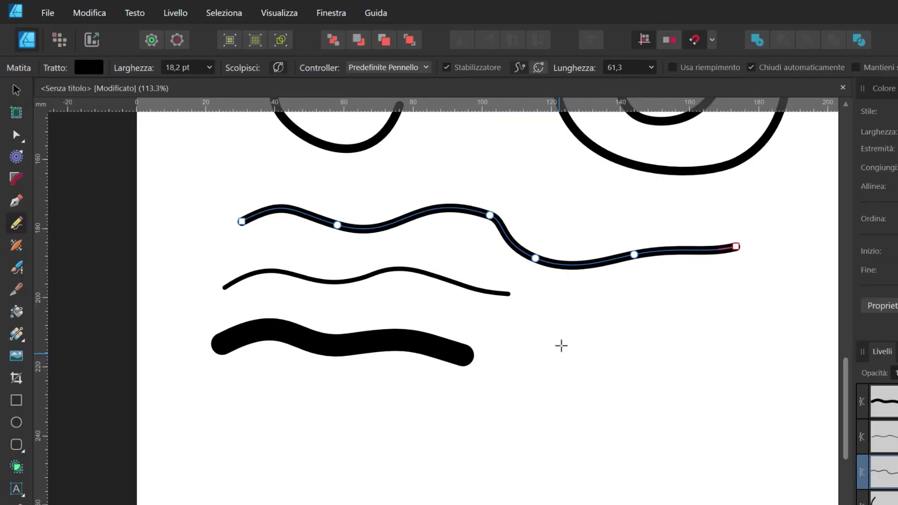
mouse_move(560, 352)
left_mouse_down()
mouse_move(725, 390)
mouse_move(557, 321)
left_mouse_up()
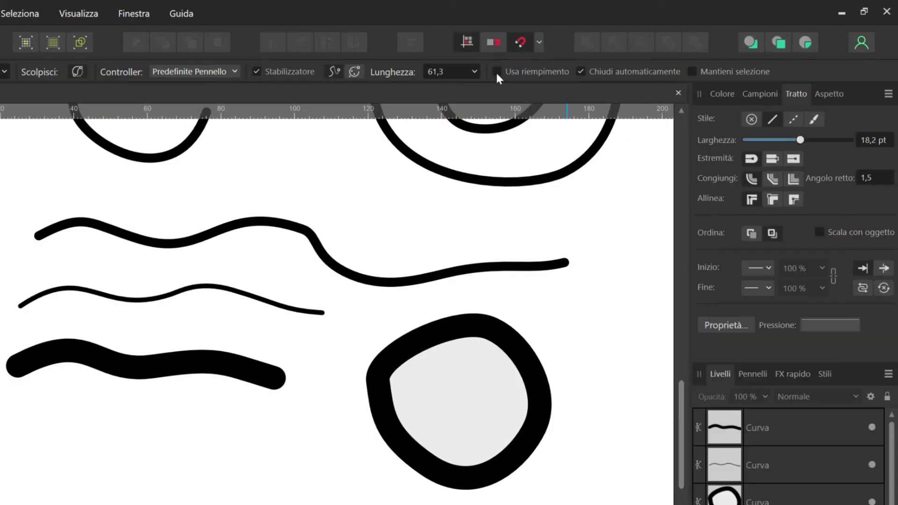
Enable Usa riempimento and draw a grey-filled blob below the thick stroke.
left_click(496, 71)
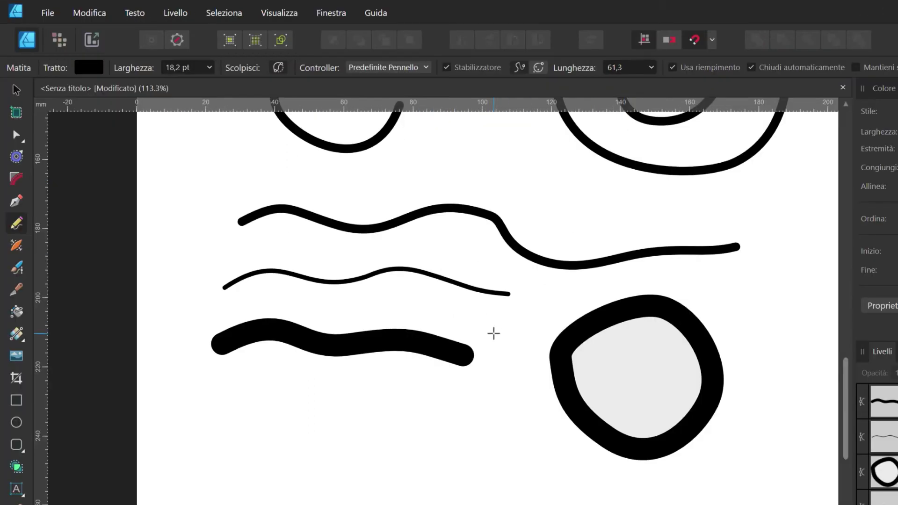
scroll(492, 333, "down", 3)
scroll(389, 304, "up", 2)
mouse_move(182, 330)
left_mouse_down()
mouse_move(302, 459)
mouse_move(182, 286)
left_mouse_up()
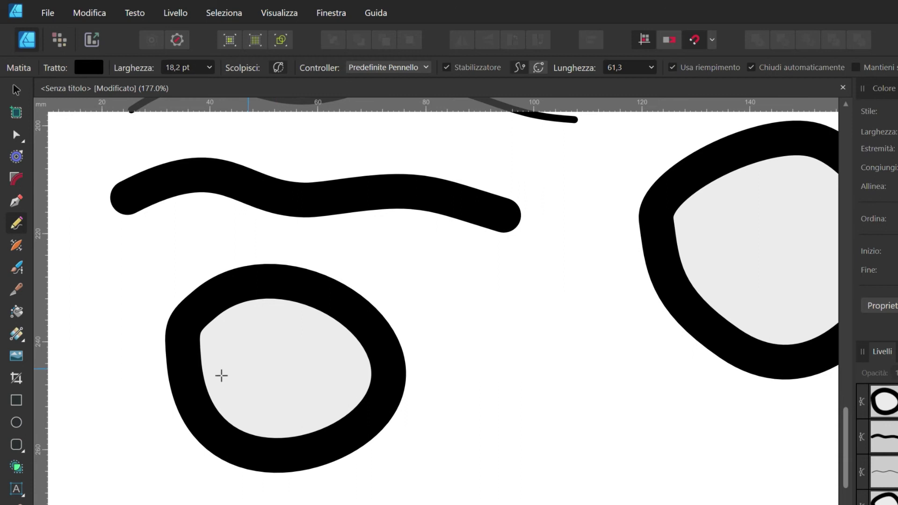
scroll(260, 379, "up", 4)
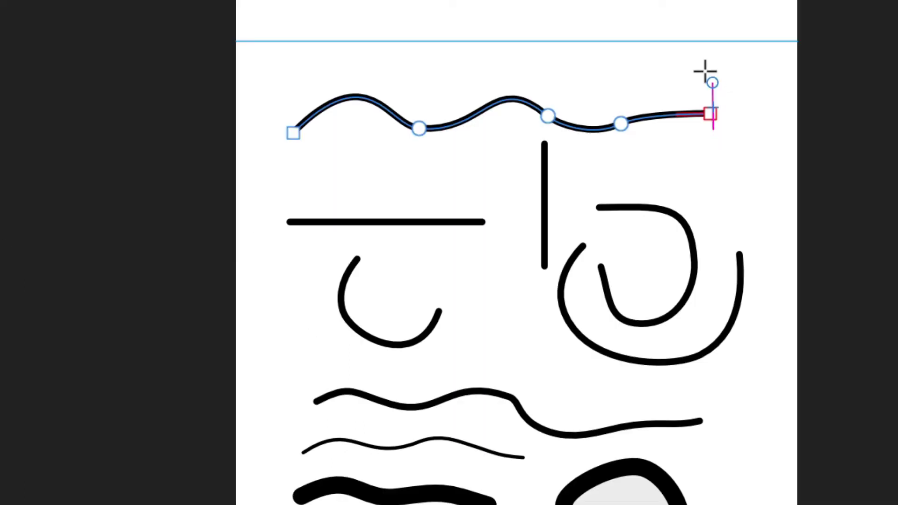
Add an arching segment to the top curve, then drop the pencil width to a 0.4 pt hairline.
left_click(518, 64)
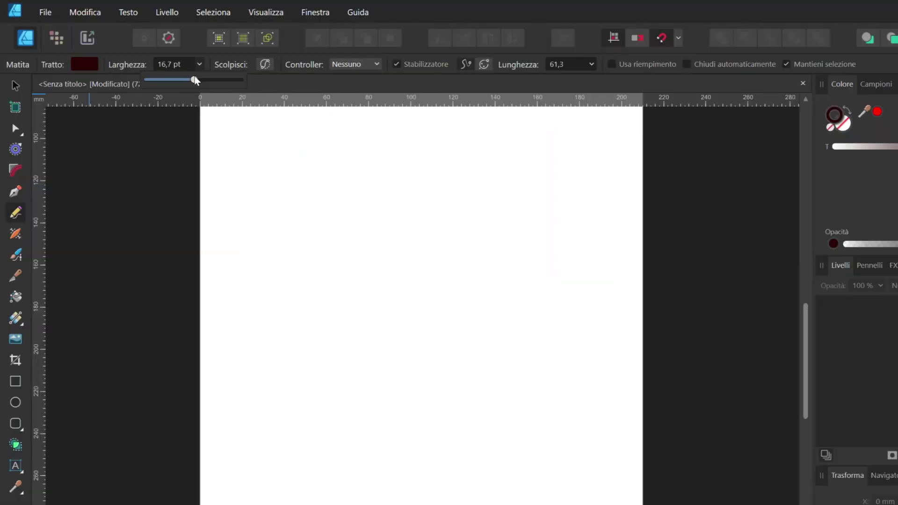
left_click_drag(194, 77, 155, 82)
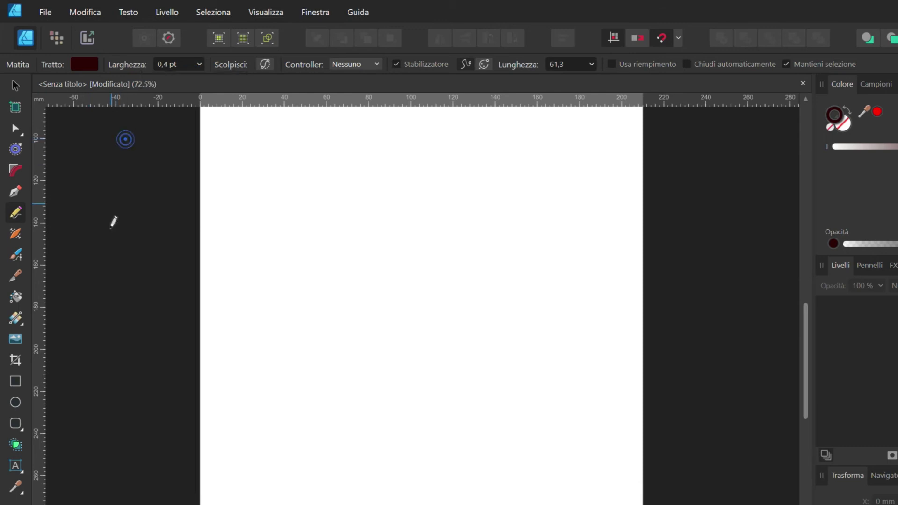
Draw one thin wavy curve across the empty page, creating a single curve layer.
mouse_move(261, 255)
left_mouse_down()
mouse_move(332, 215)
mouse_move(406, 259)
mouse_move(458, 233)
mouse_move(468, 218)
mouse_move(547, 253)
mouse_move(593, 244)
left_mouse_up()
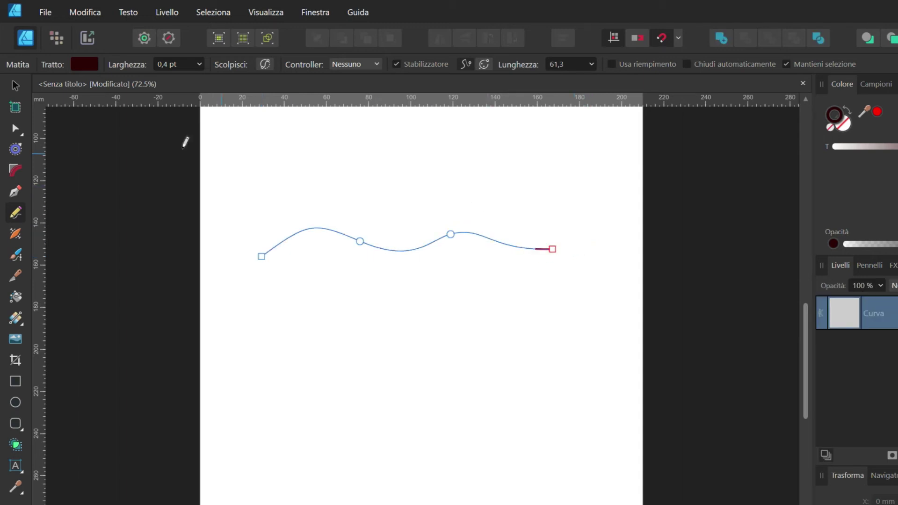
Select the wavy stroke and thicken it to 16.7 pt.
left_click(14, 91)
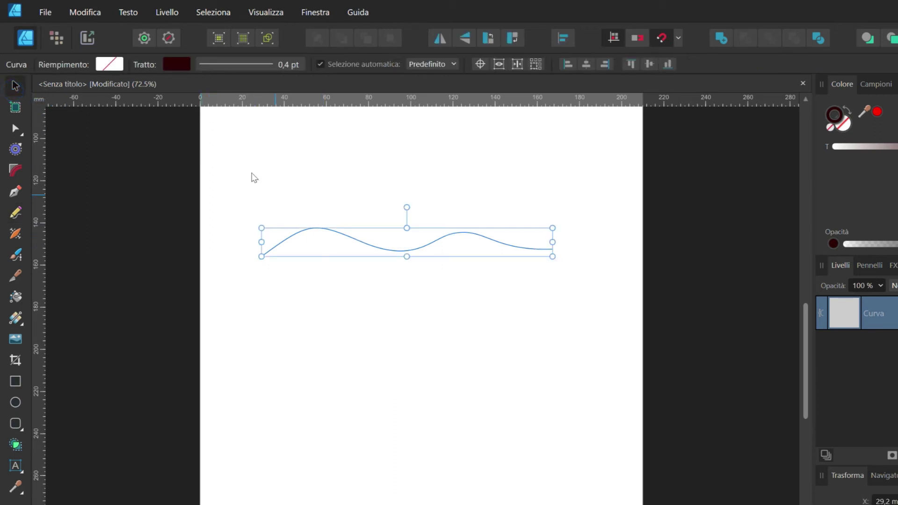
left_click(201, 66)
left_click_drag(209, 112, 253, 112)
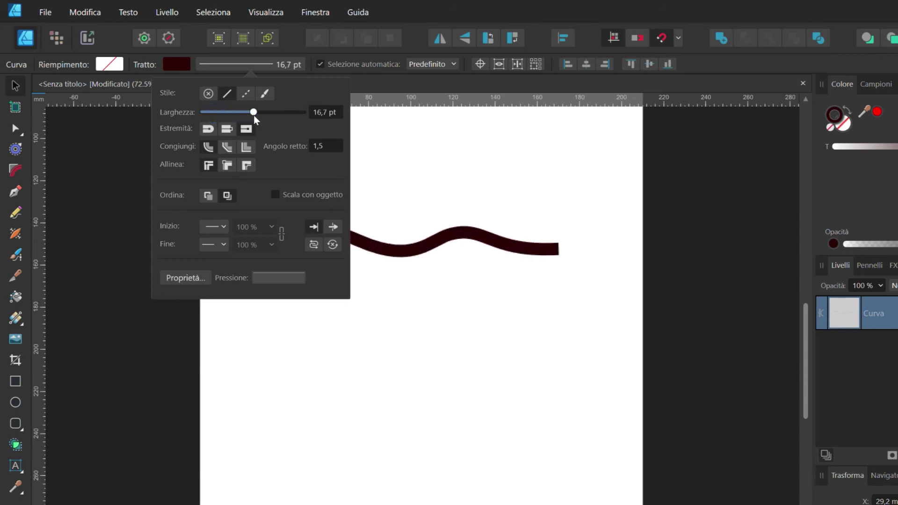
left_click(416, 126)
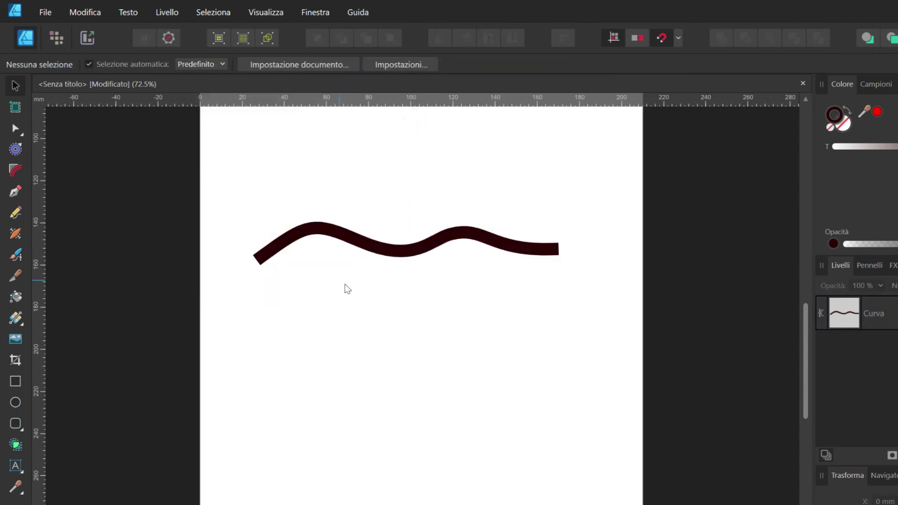
Centre the wavy stroke horizontally and vertically on the page.
left_click(395, 259)
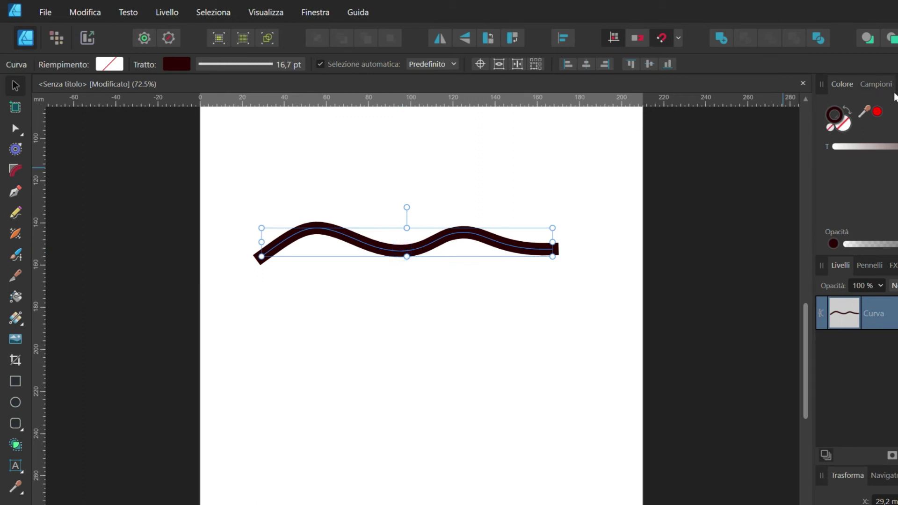
left_click(893, 84)
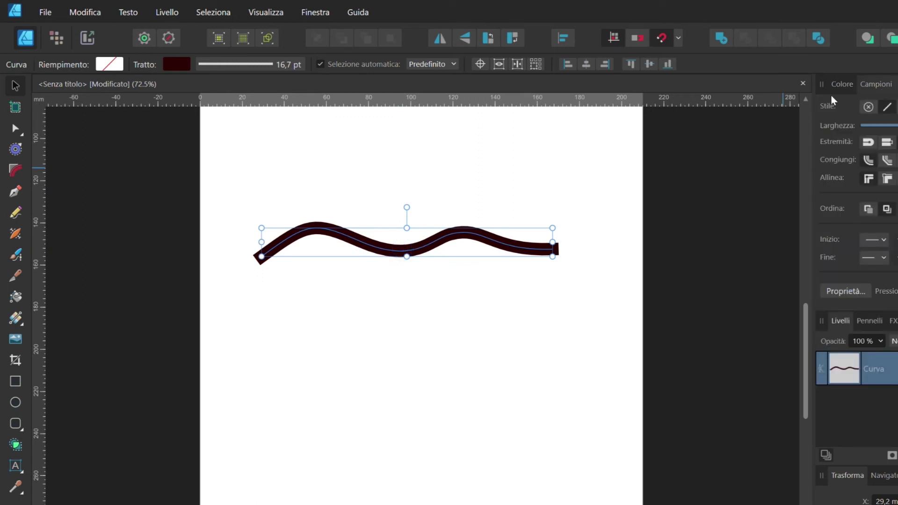
left_click(589, 67)
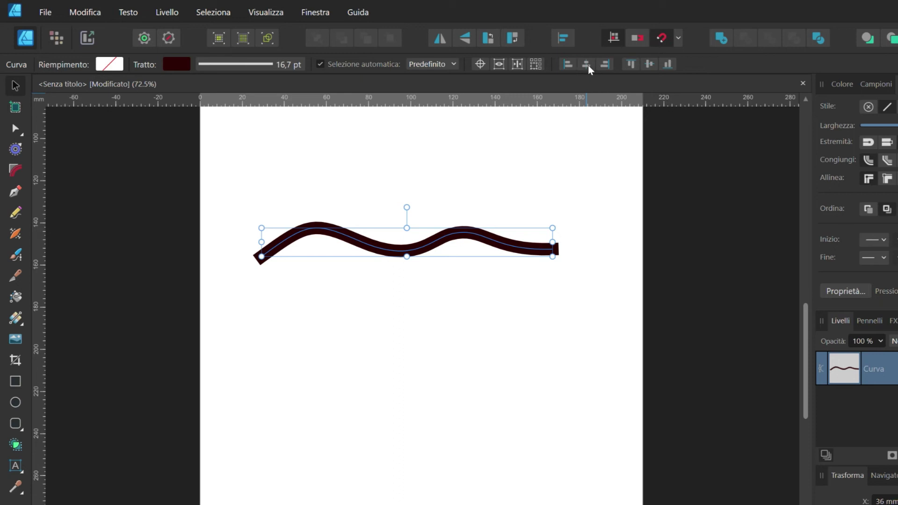
left_click(650, 67)
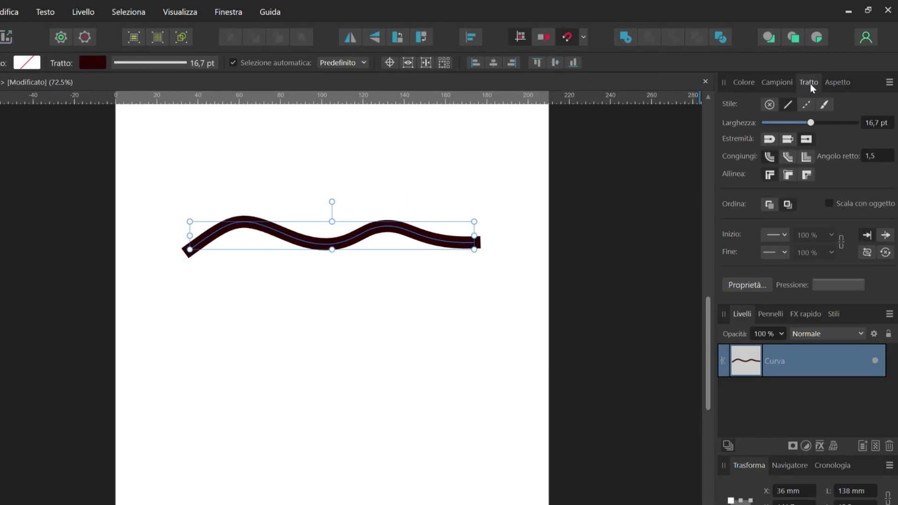
Float the Stroke panel, widen the stroke to 20.7 pt and turn it red.
left_click_drag(810, 83, 485, 301)
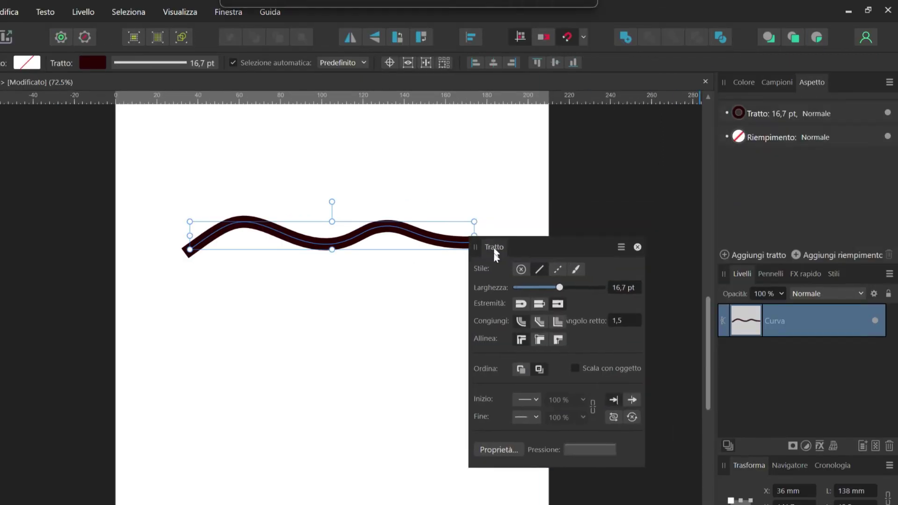
left_click_drag(550, 340, 554, 341)
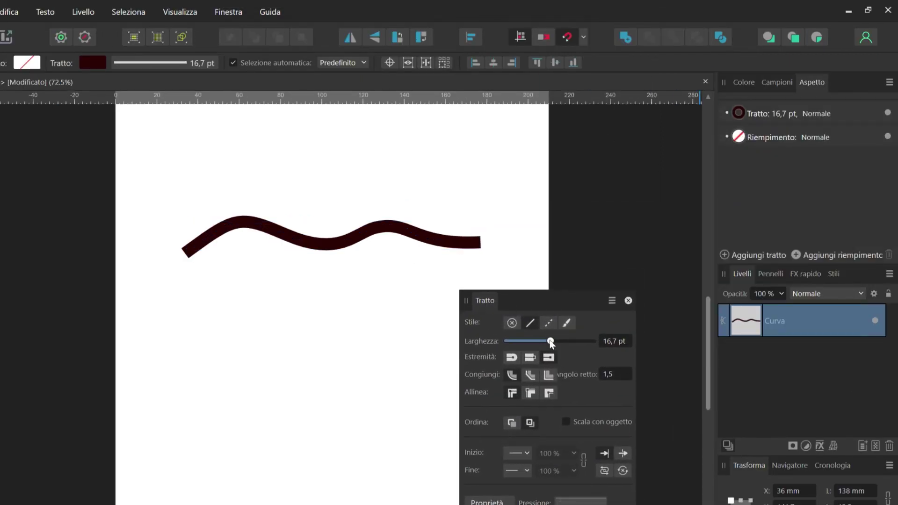
left_click(745, 83)
left_click(777, 110)
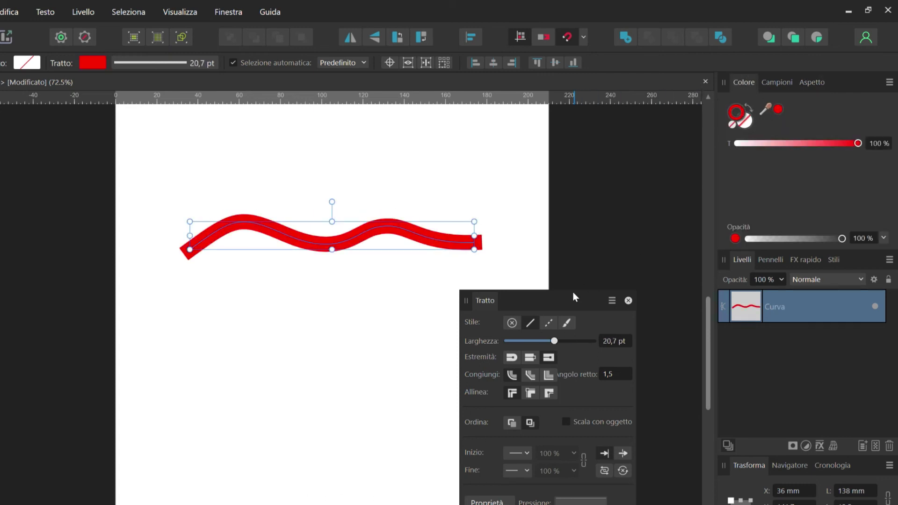
Shift the stroke hue from red to magenta and thicken it further, to about 43.5 pt.
left_click(92, 63)
left_click_drag(56, 127, 167, 126)
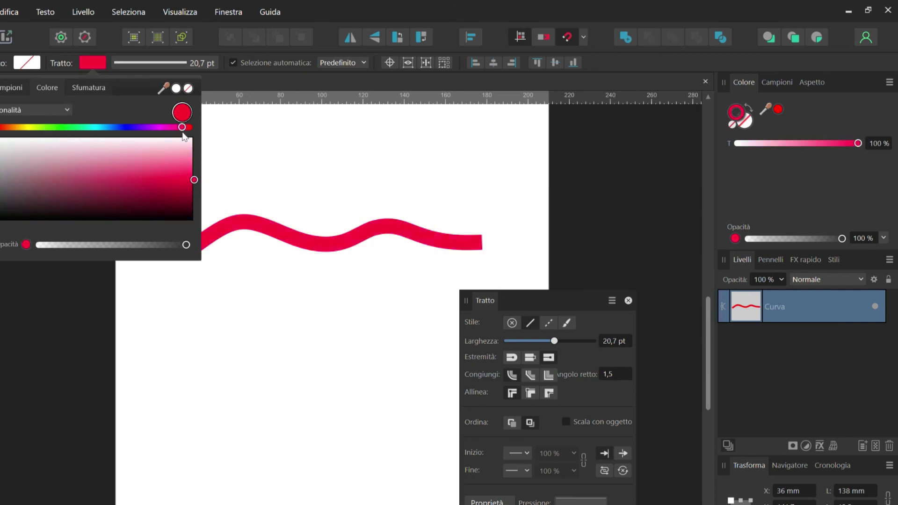
left_click(579, 265)
mouse_move(562, 300)
left_mouse_down()
mouse_move(647, 159)
mouse_move(638, 186)
mouse_move(661, 187)
left_mouse_up()
key("ctrl+a")
Try round and butt end caps on the magenta stroke, settling on round caps.
left_click(597, 201)
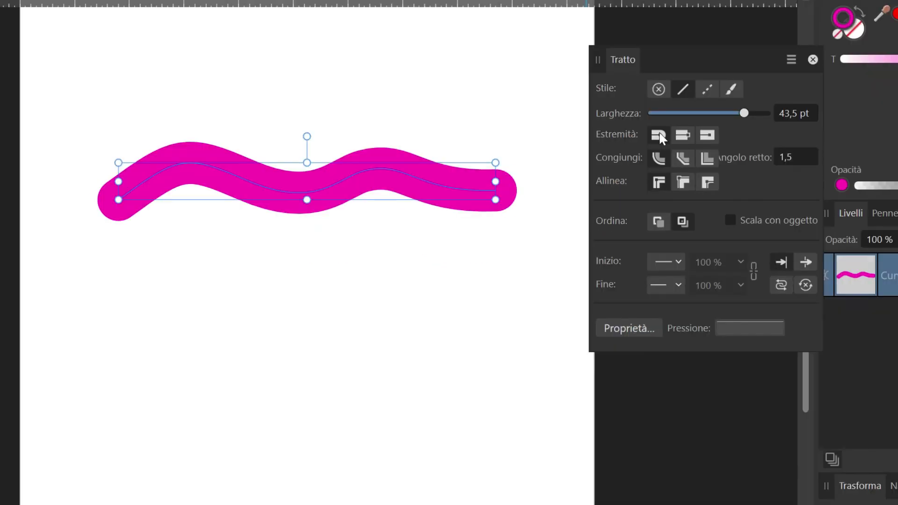
left_click(469, 316)
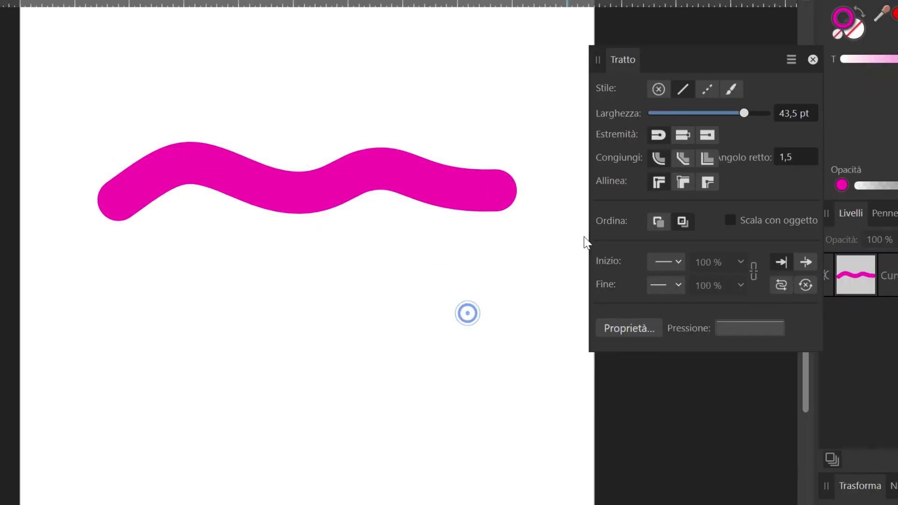
left_click(472, 189)
left_click(678, 134)
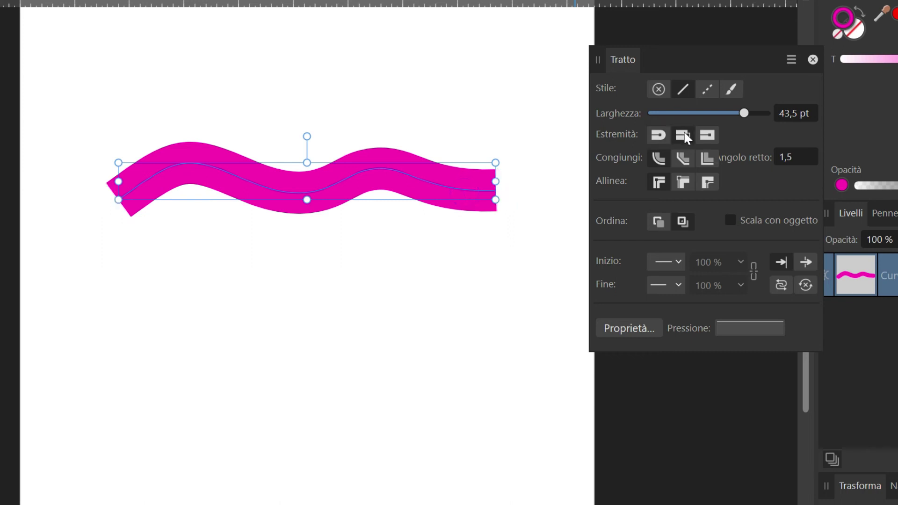
left_click(435, 179)
left_click(650, 136)
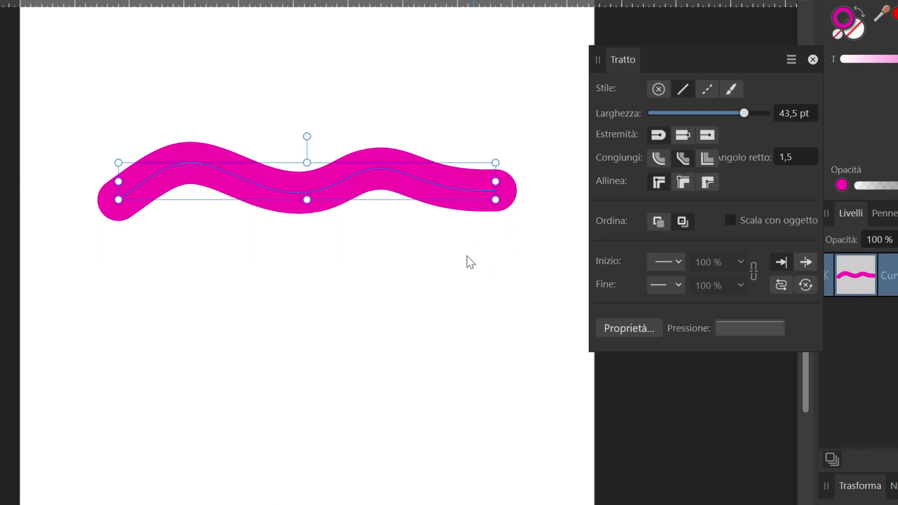
Try inside alignment, re-centre the stroke on the path, and draw it behind the fill.
left_click(782, 157)
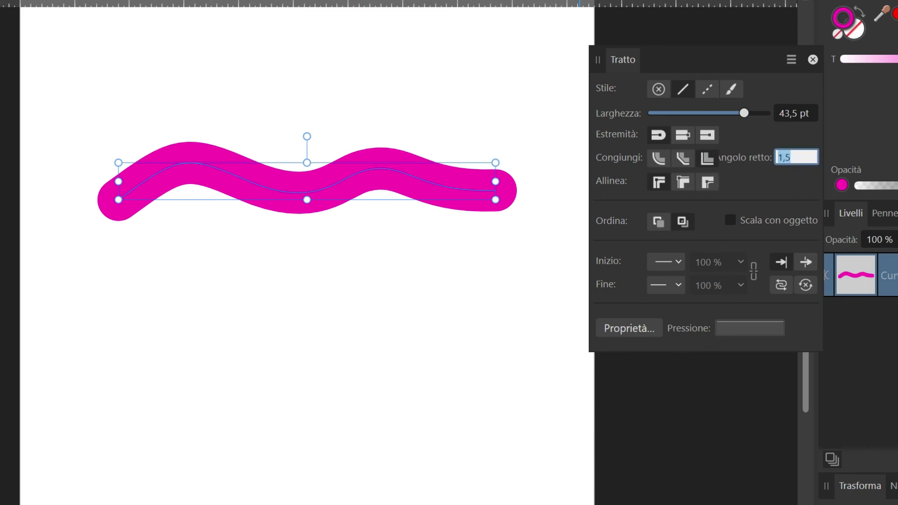
left_click(682, 183)
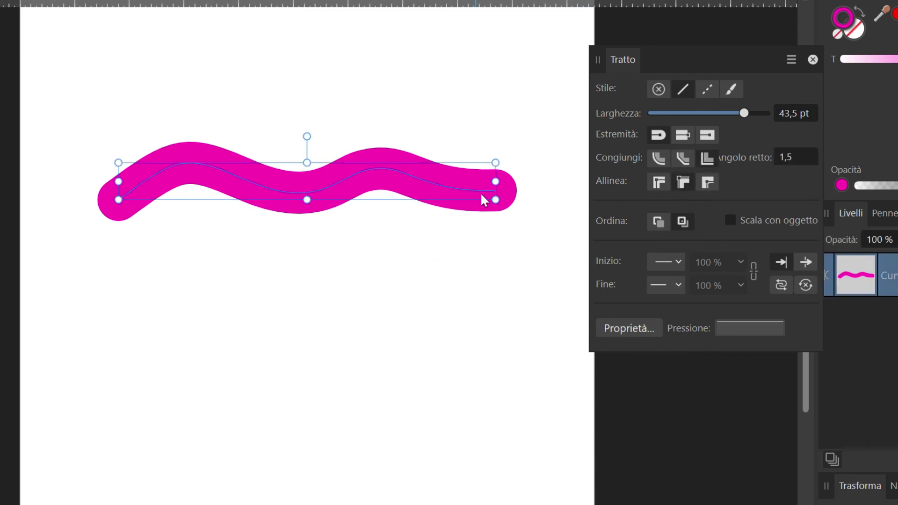
left_click(671, 179)
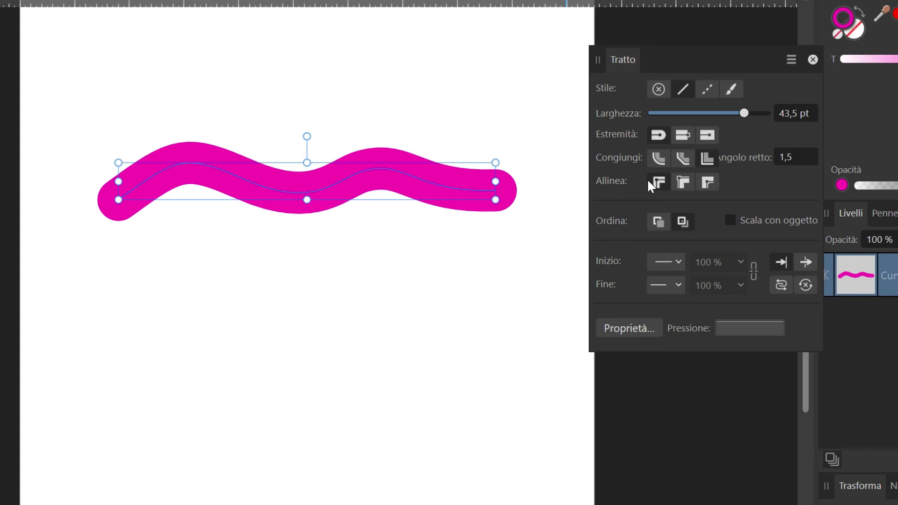
left_click(657, 223)
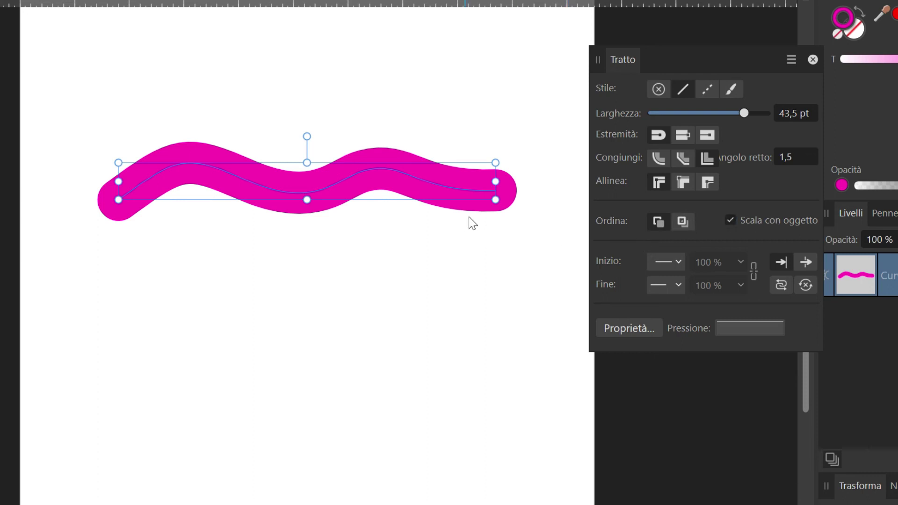
Turn off stroke scaling with the object, test squashing the wave, then undo the resize.
left_click(729, 220)
left_click_drag(497, 162, 169, 225)
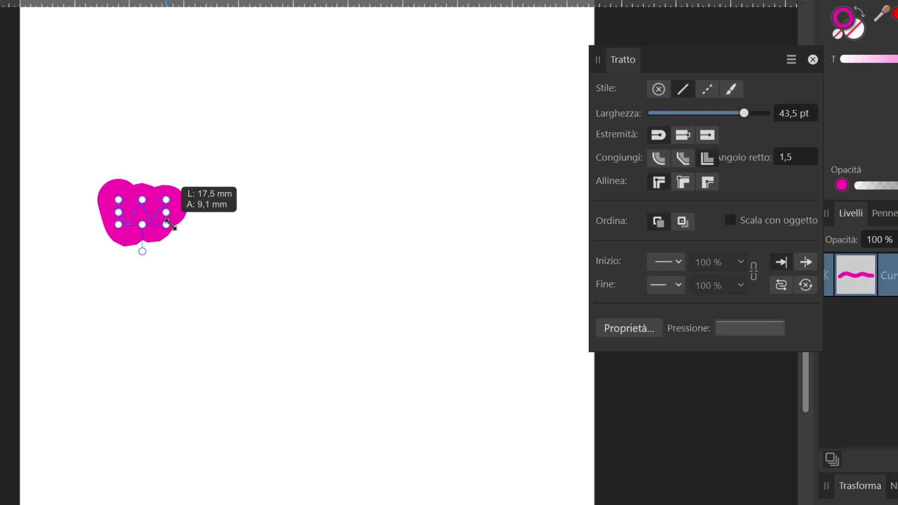
left_click_drag(169, 225, 170, 225)
key("ctrl+z")
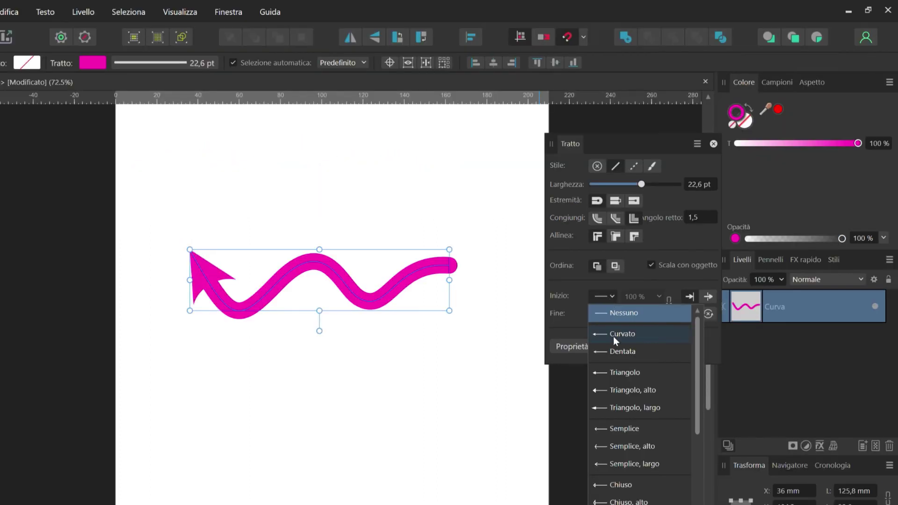
Give the stroke a curved arrowhead at its start and a solid circle at its end.
left_click(613, 336)
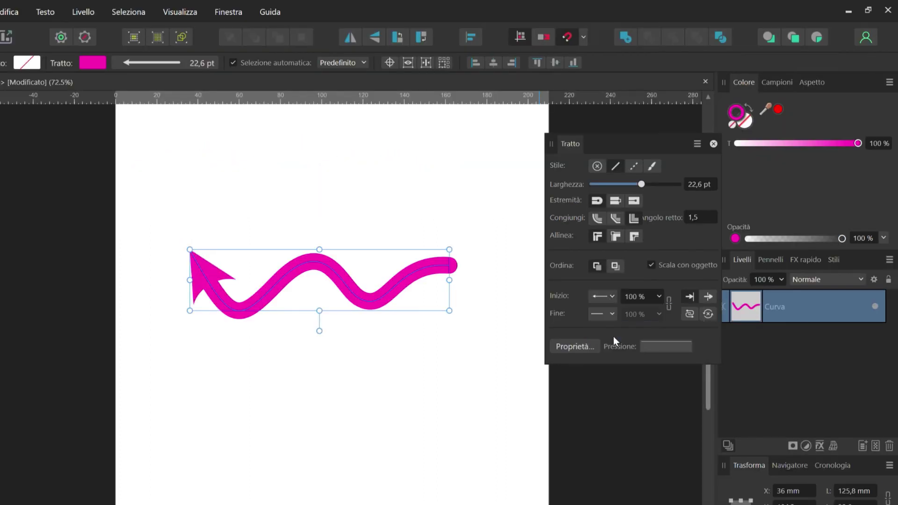
left_click(612, 316)
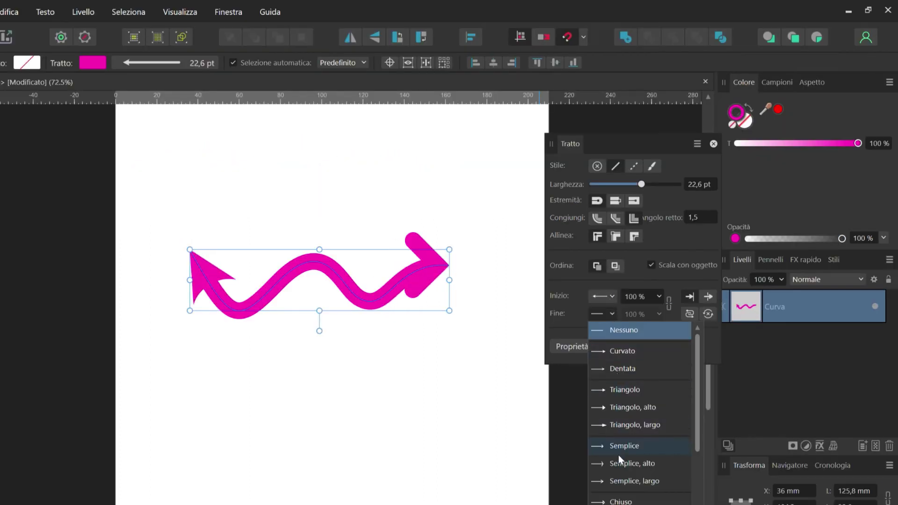
scroll(617, 470, "down", 1)
scroll(620, 495, "down", 4)
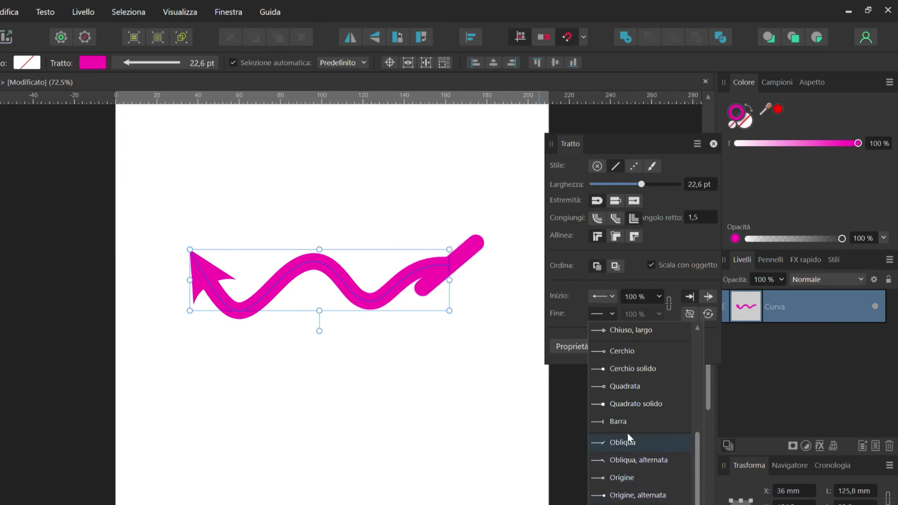
left_click(621, 367)
left_click(491, 377)
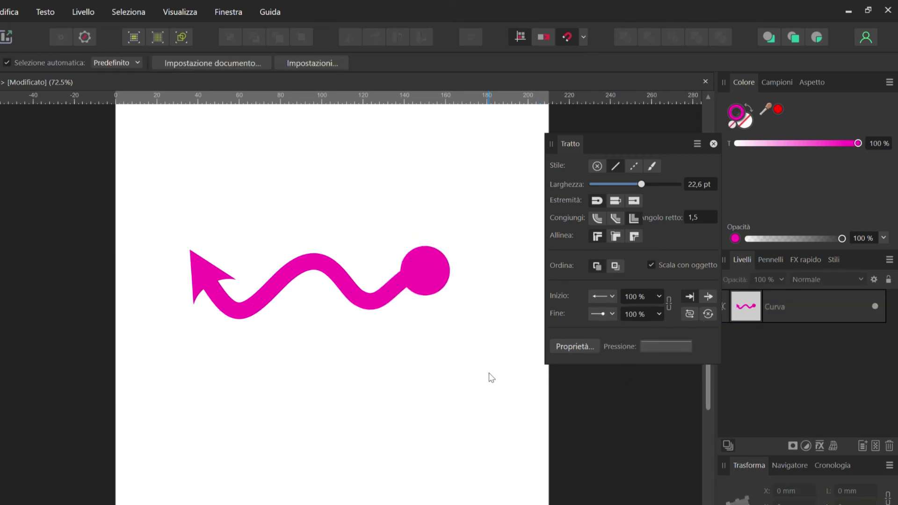
Extend and swap the end decorations, then remove both and make the stroke dashed.
left_click(709, 296)
left_click(445, 272)
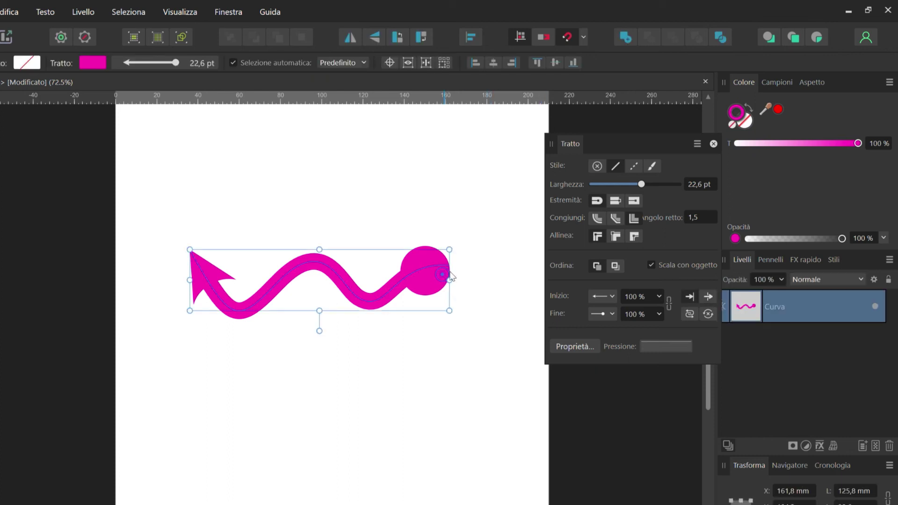
left_click(705, 298)
left_click(710, 314)
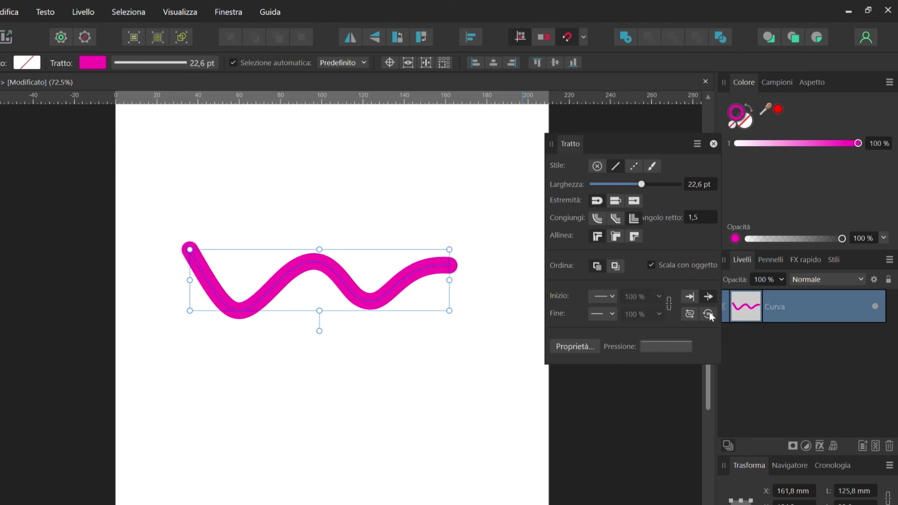
left_click(633, 166)
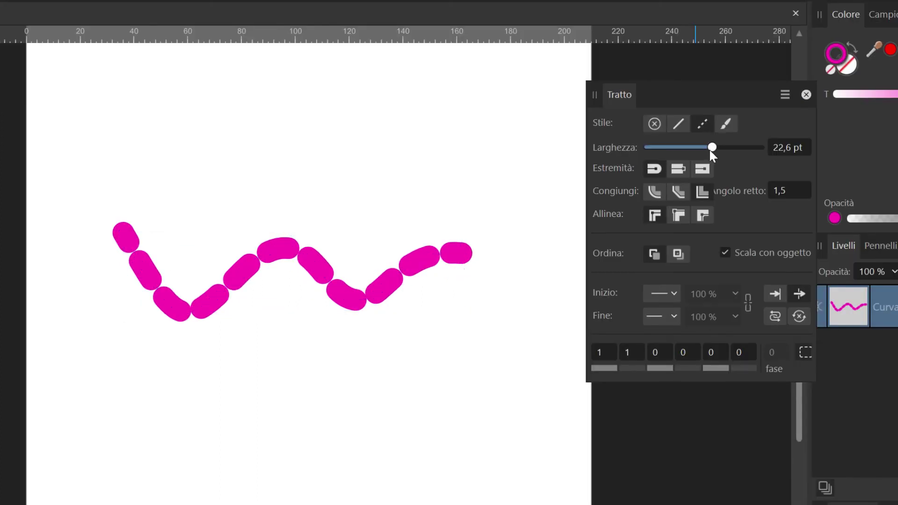
Thin the stroke to 14.8 pt, set dash lengths 10, 20, 40, and switch to brush style.
left_click_drag(640, 184, 651, 185)
mouse_move(725, 147)
left_mouse_down()
mouse_move(742, 148)
mouse_move(669, 152)
mouse_move(702, 152)
left_mouse_up()
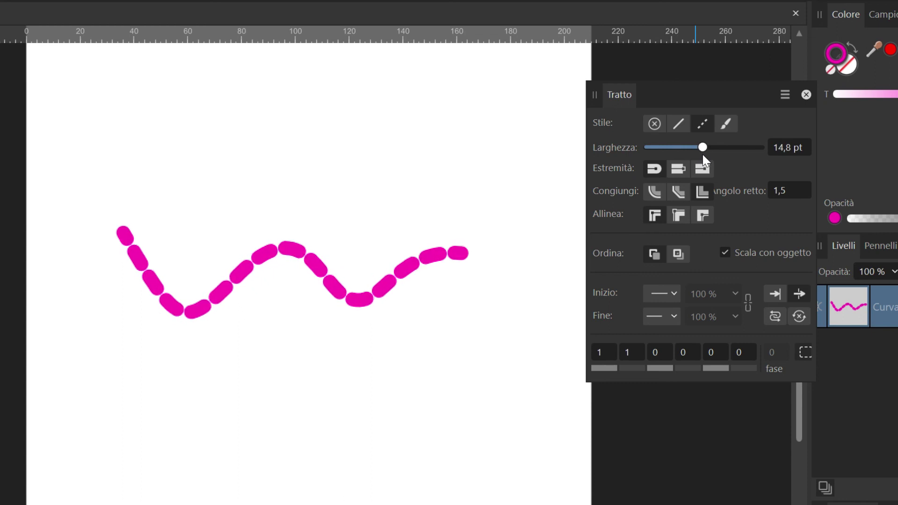
left_click(603, 354)
type("10")
left_click(660, 353)
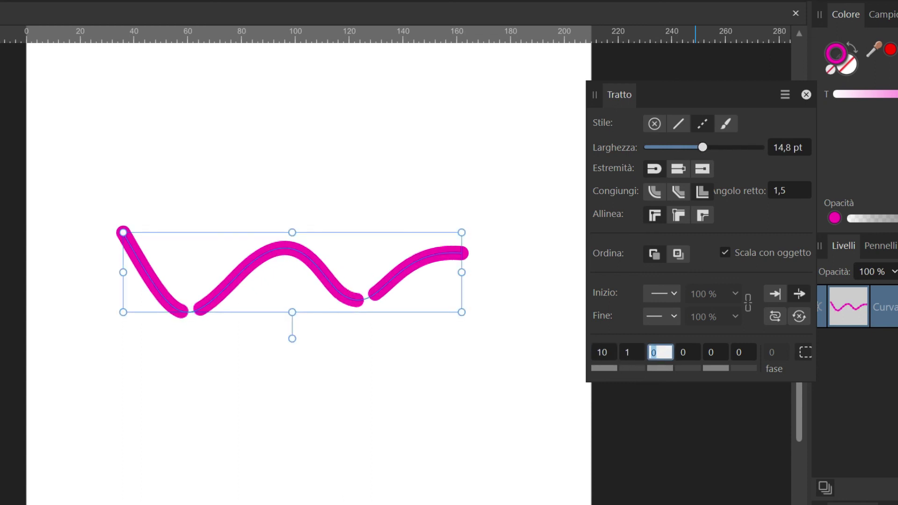
type("20")
left_click(713, 351)
type("40")
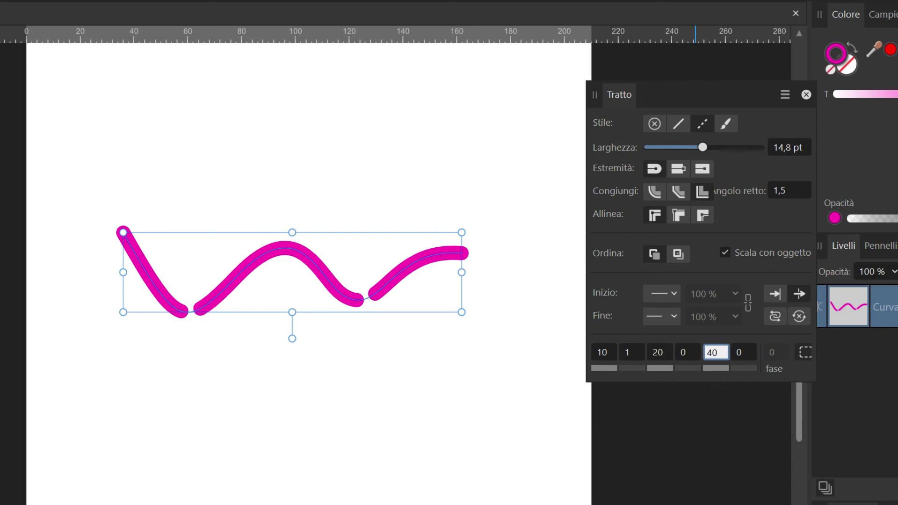
left_click(754, 352)
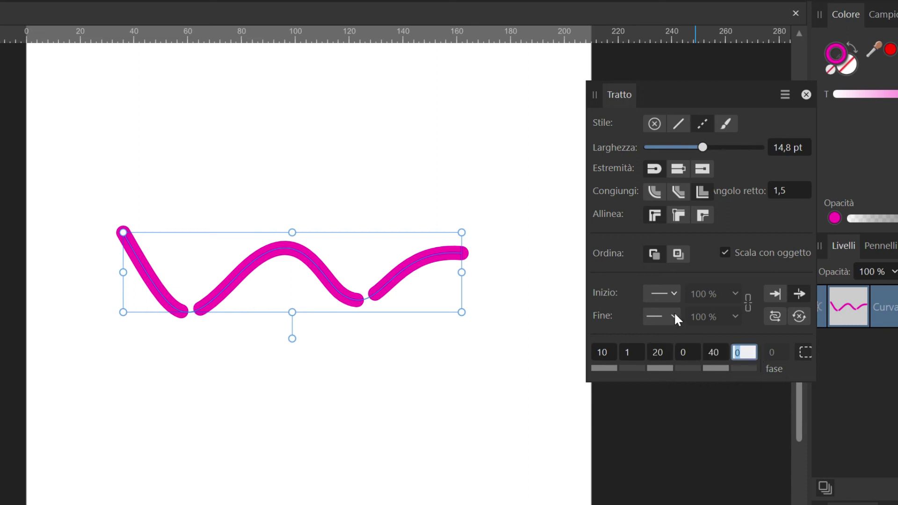
left_click(725, 124)
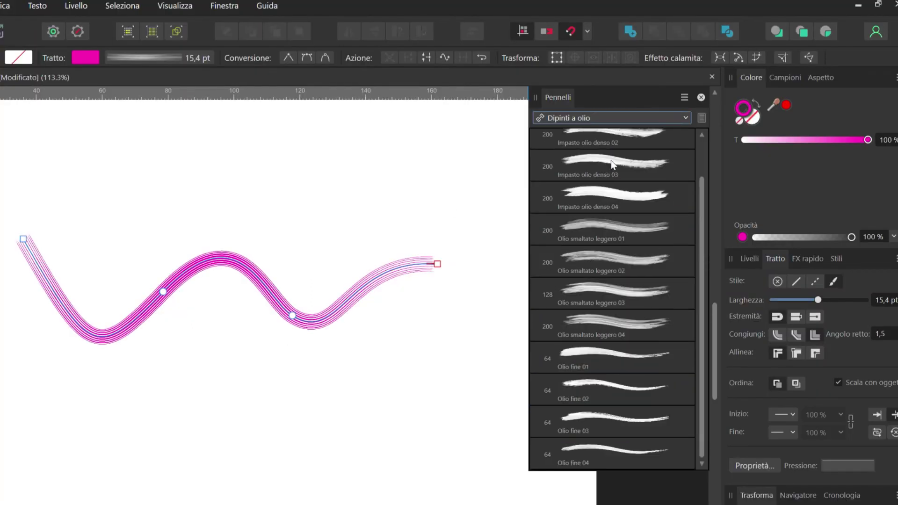
Try the Impasto olio denso 03, a light glazed oil and a chalk-on-paper brush.
left_click(606, 162)
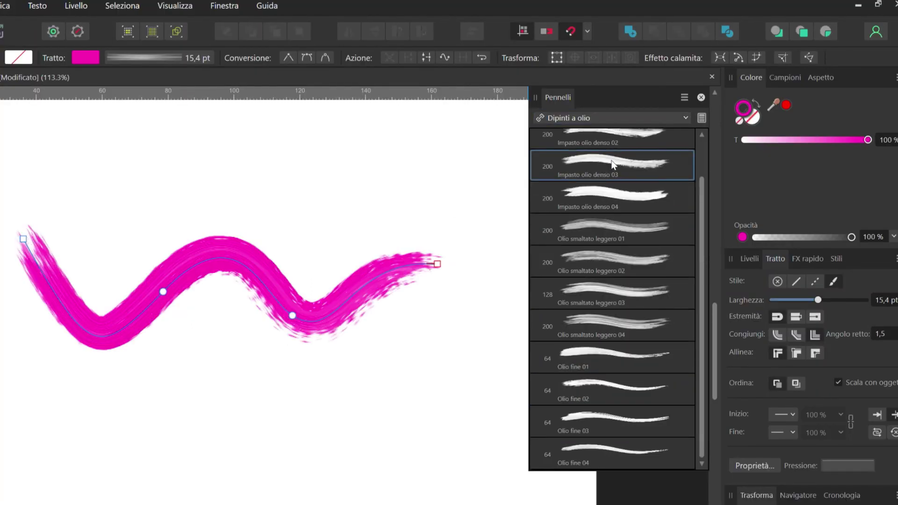
left_click(461, 361)
left_click(645, 267)
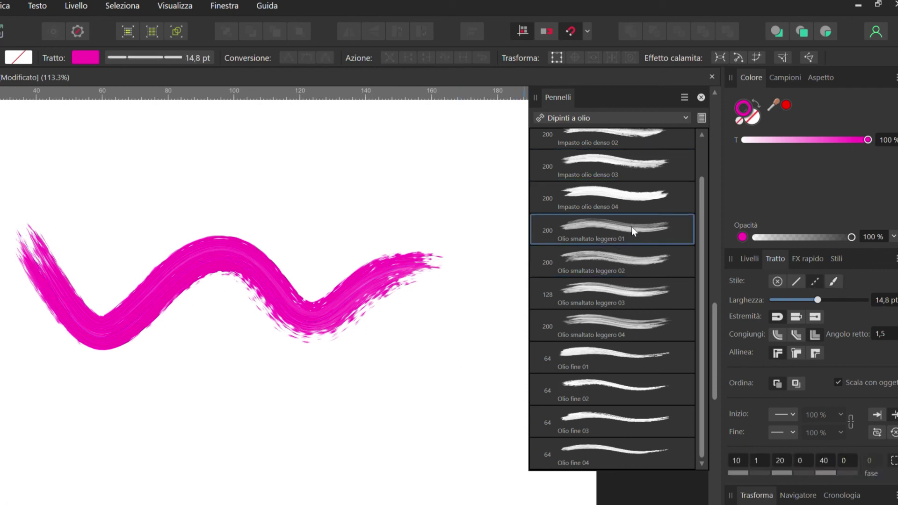
left_click(358, 279)
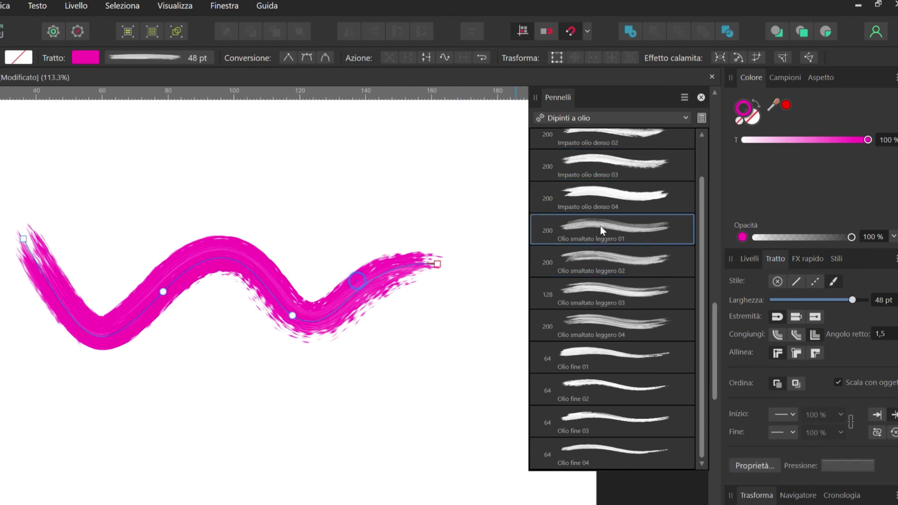
Try Incisione pulita 06, 09 and 10 engraving brushes, then Matita rotonda inclinata pencil.
left_click(605, 118)
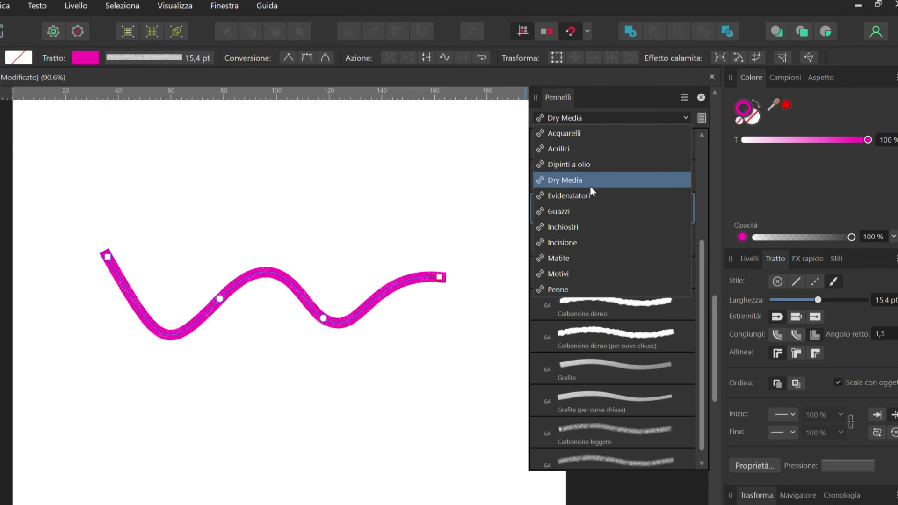
left_click(580, 239)
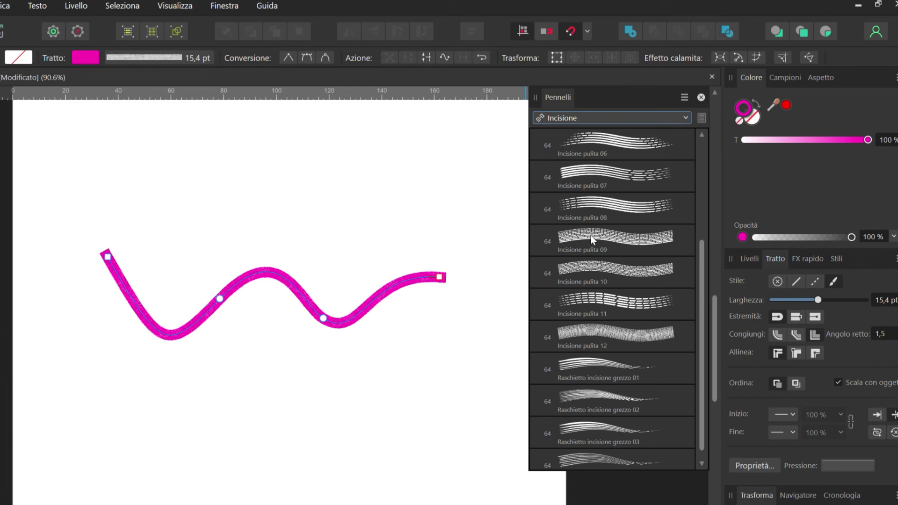
left_click(616, 144)
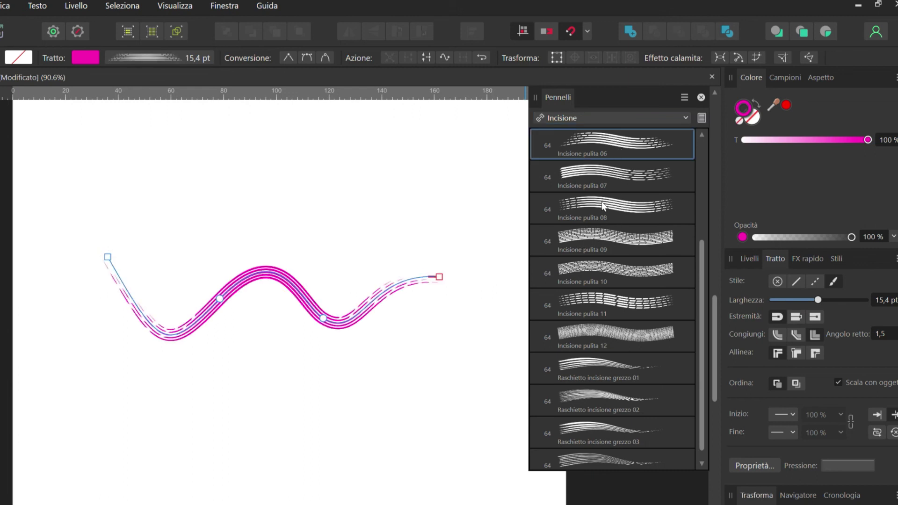
scroll(449, 334, "up", 1)
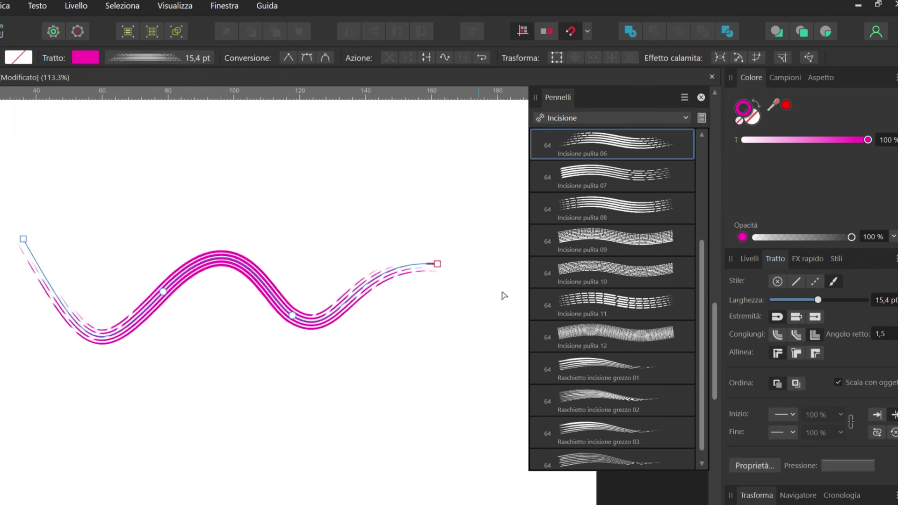
left_click(603, 239)
left_click(604, 274)
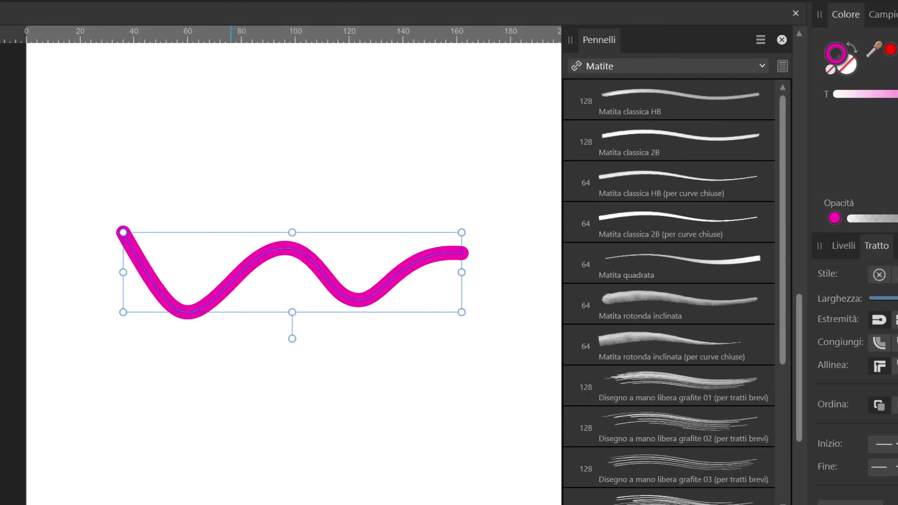
left_click(687, 304)
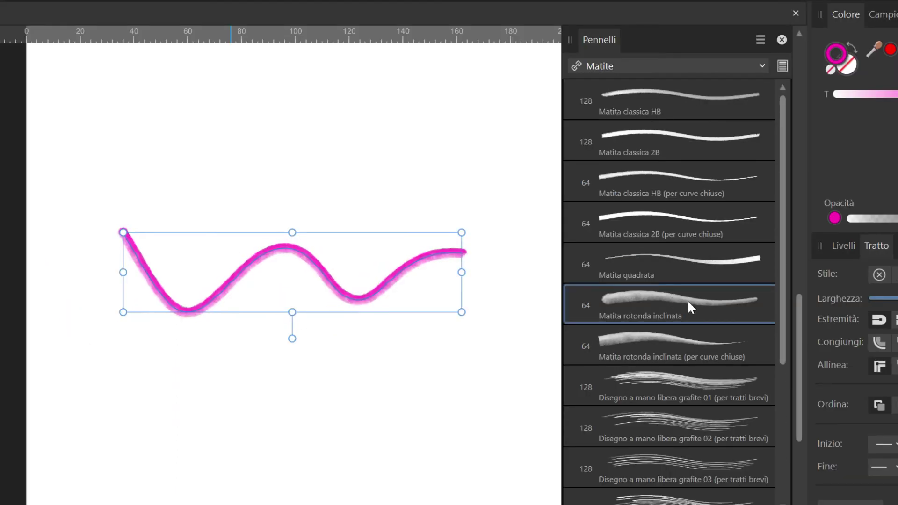
Test dragging a curve node down to deepen a trough, then undo it.
scroll(412, 299, "up", 2)
scroll(401, 301, "up", 1)
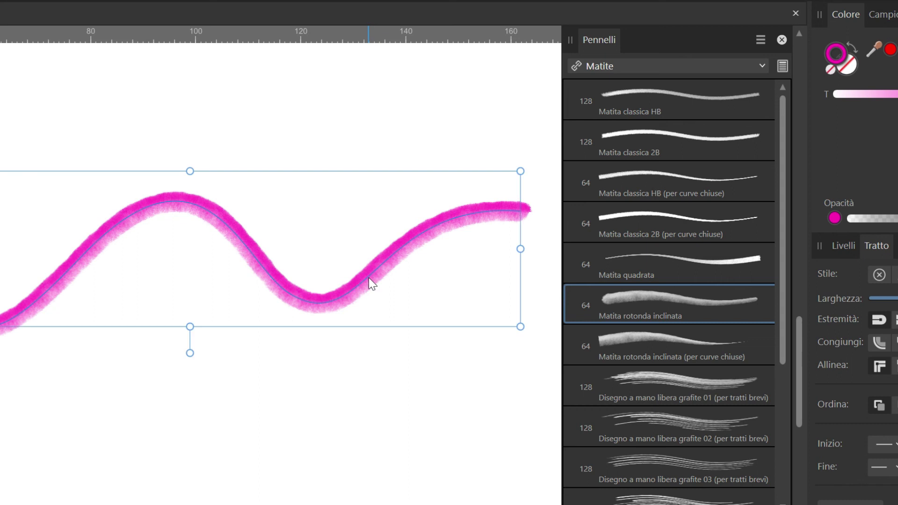
key("a")
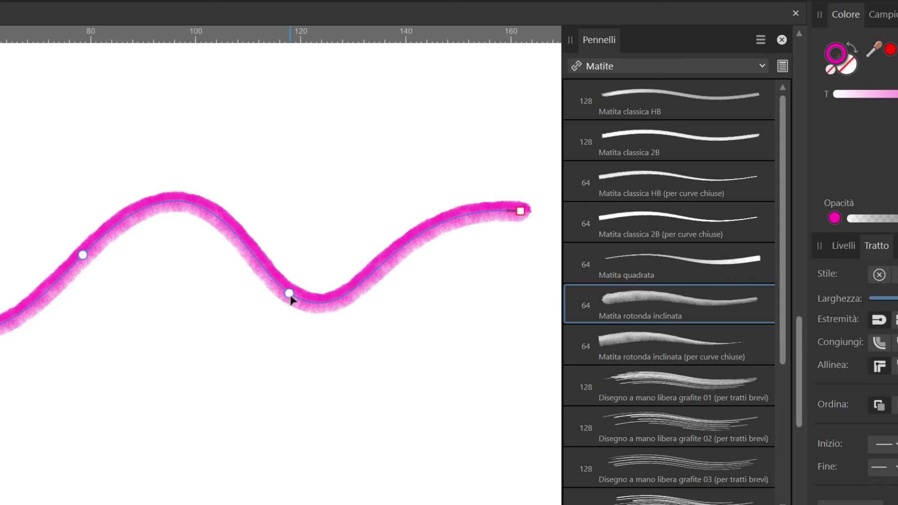
left_click_drag(289, 293, 286, 321)
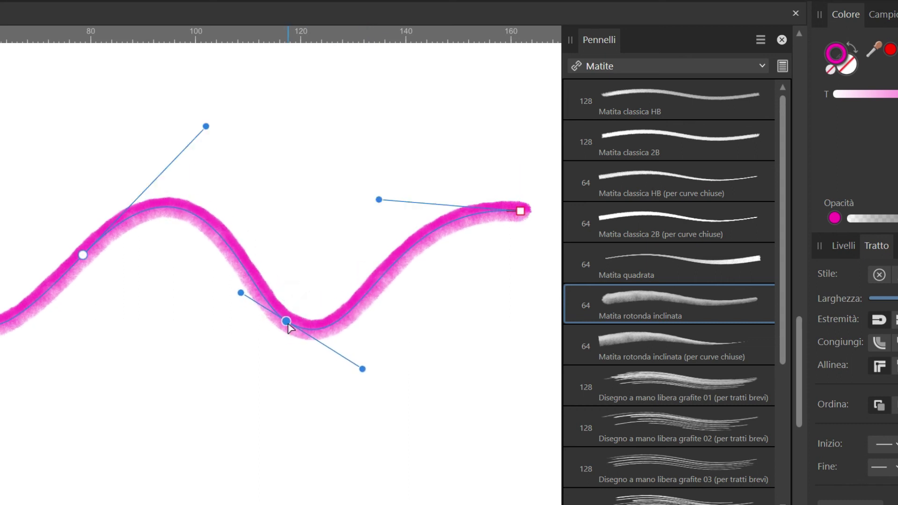
key("ctrl+z")
Try a graphite freehand brush and Olio smaltato leggero 03, finishing with Olio fine 01.
left_click(657, 386)
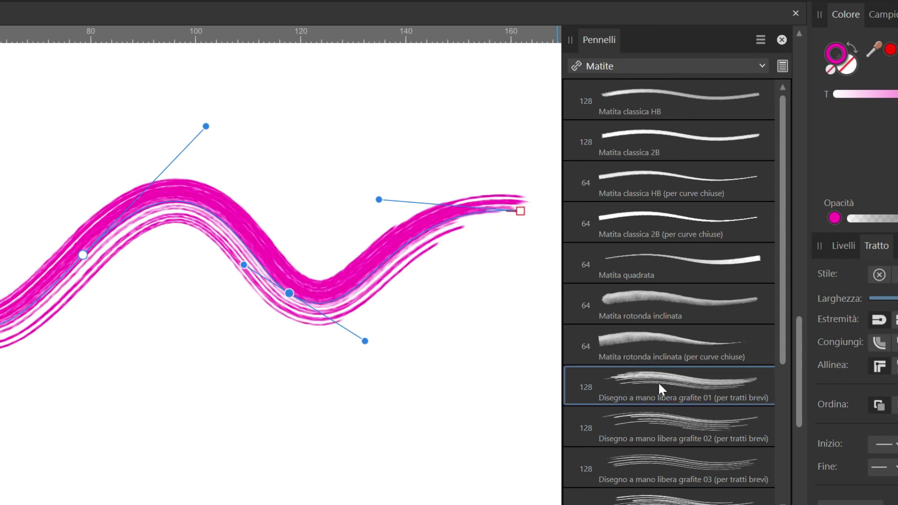
scroll(660, 380, "down", 1)
scroll(643, 374, "down", 1)
scroll(476, 382, "down", 1)
left_click(601, 294)
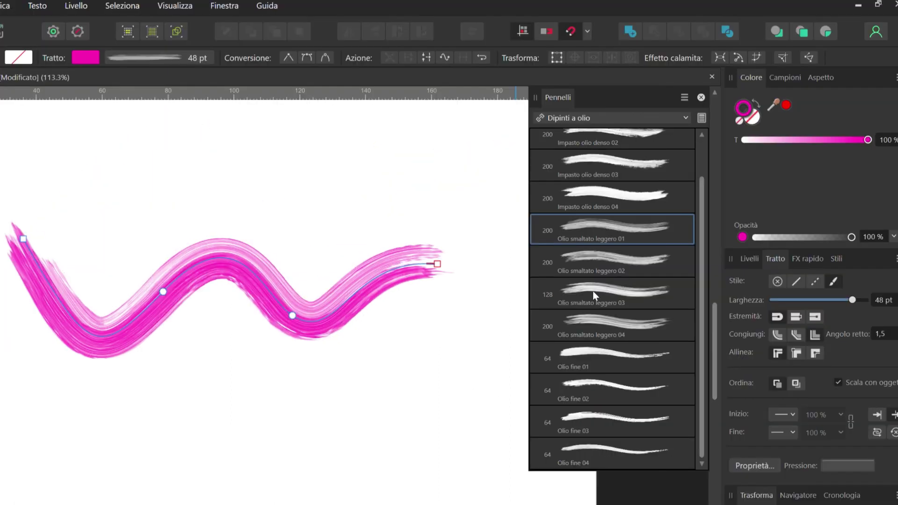
left_click(599, 349)
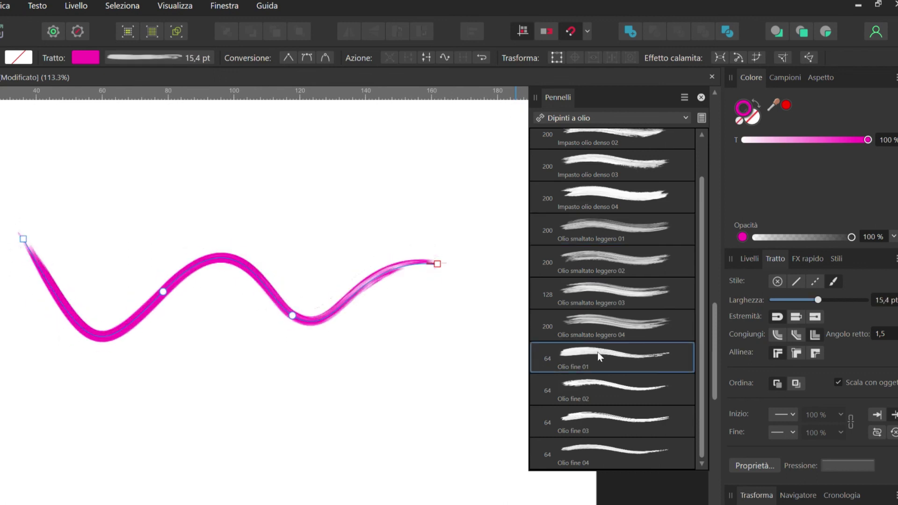